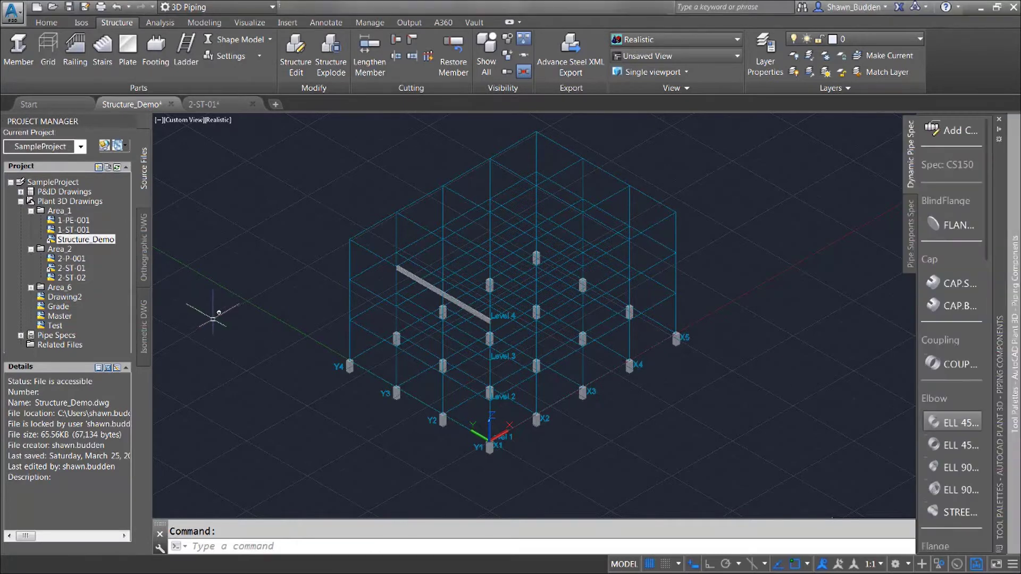
Open the PIPE RACK grid's Edit Grid dialog and append a 60' platform and 130' row value
{"action": "left_click", "coordinate": [348, 235]}
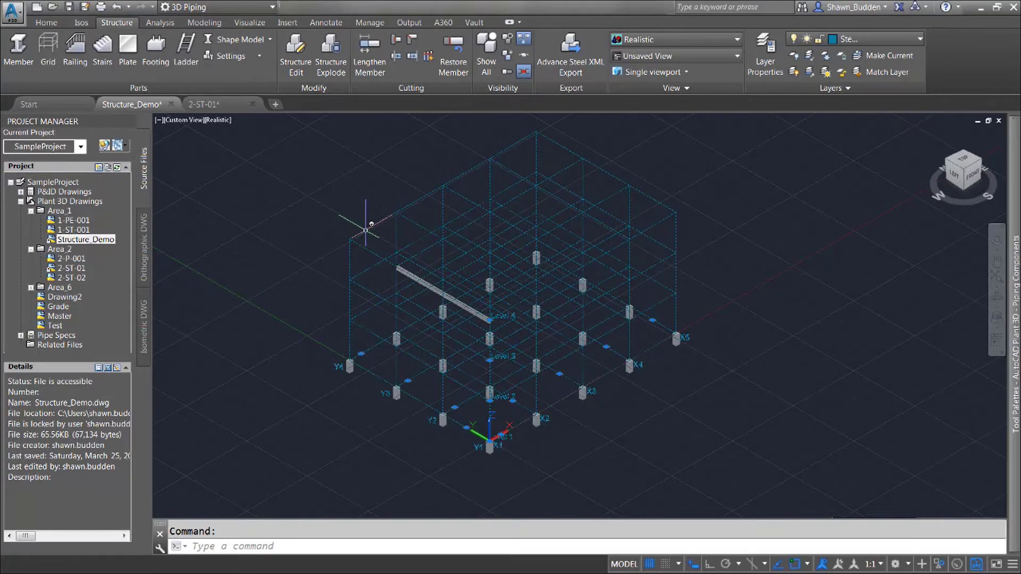
{"action": "right_click", "coordinate": [308, 227]}
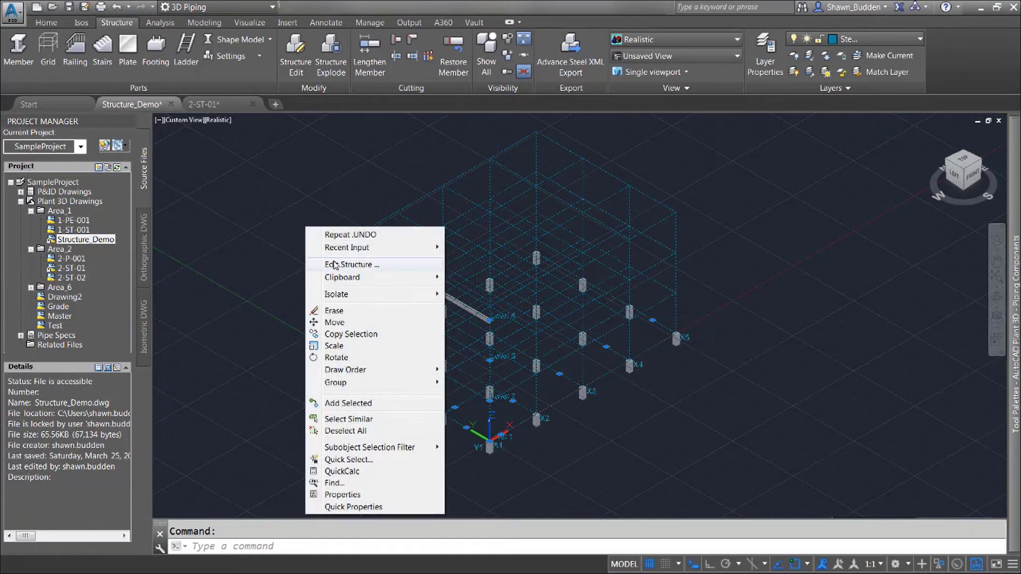
{"action": "left_click", "coordinate": [335, 263]}
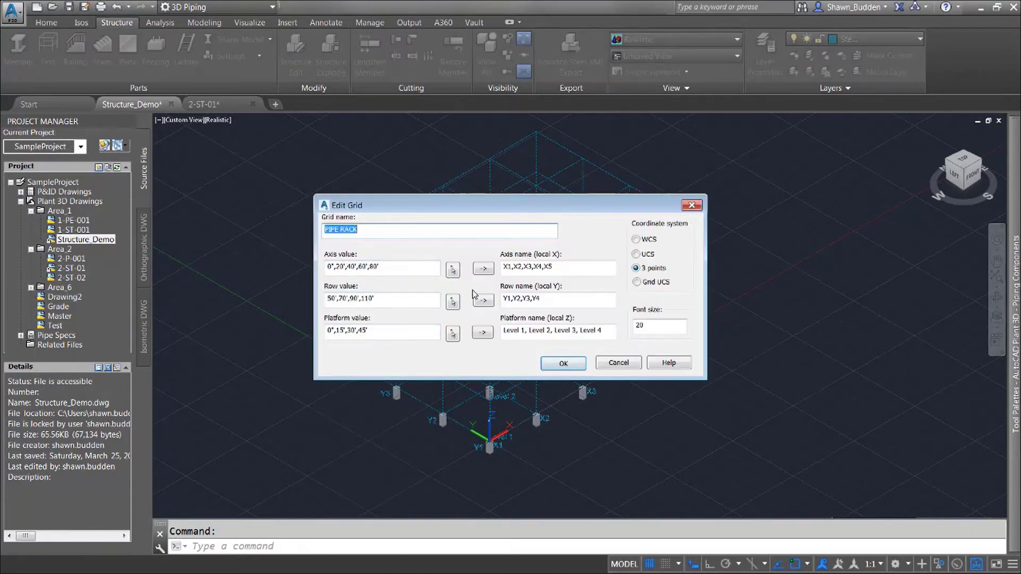
{"action": "left_click_drag", "start_coordinate": [563, 202], "coordinate": [844, 147]}
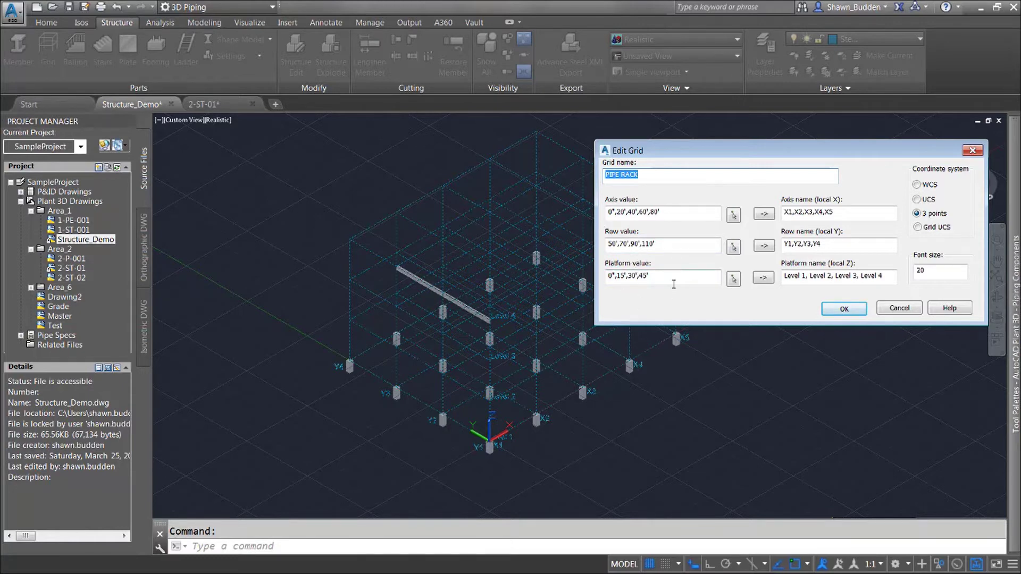
{"action": "left_click", "coordinate": [667, 280]}
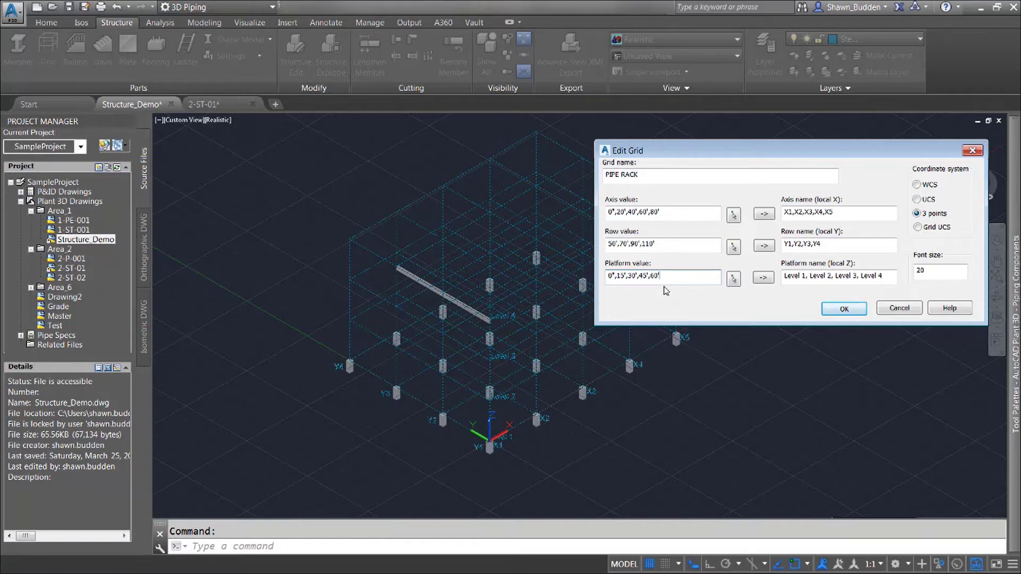
{"action": "left_click", "coordinate": [669, 242]}
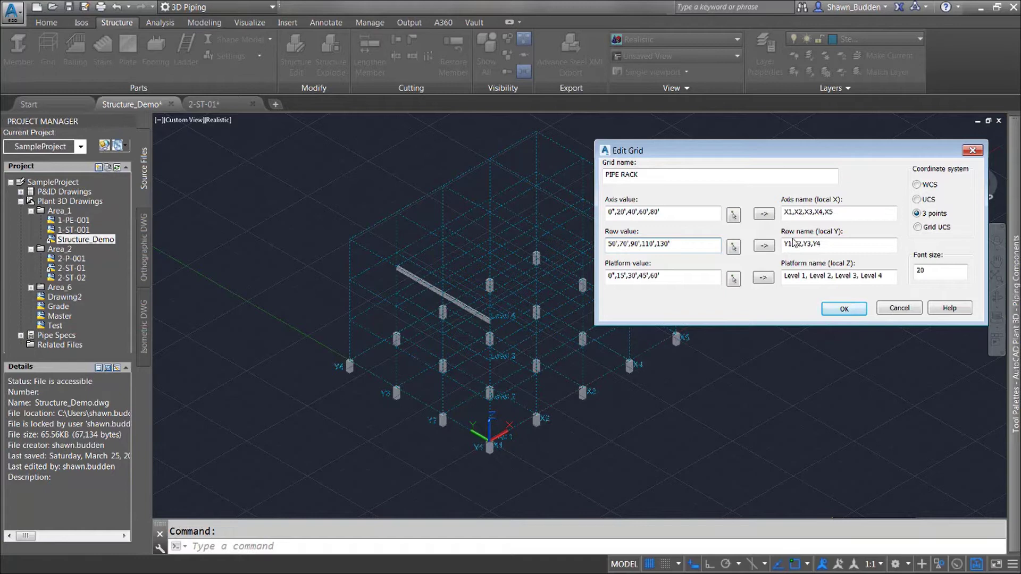
Add axis value 100', axis name X6, row name Y5 and platform name Level 5, then apply
{"action": "left_click", "coordinate": [667, 214]}
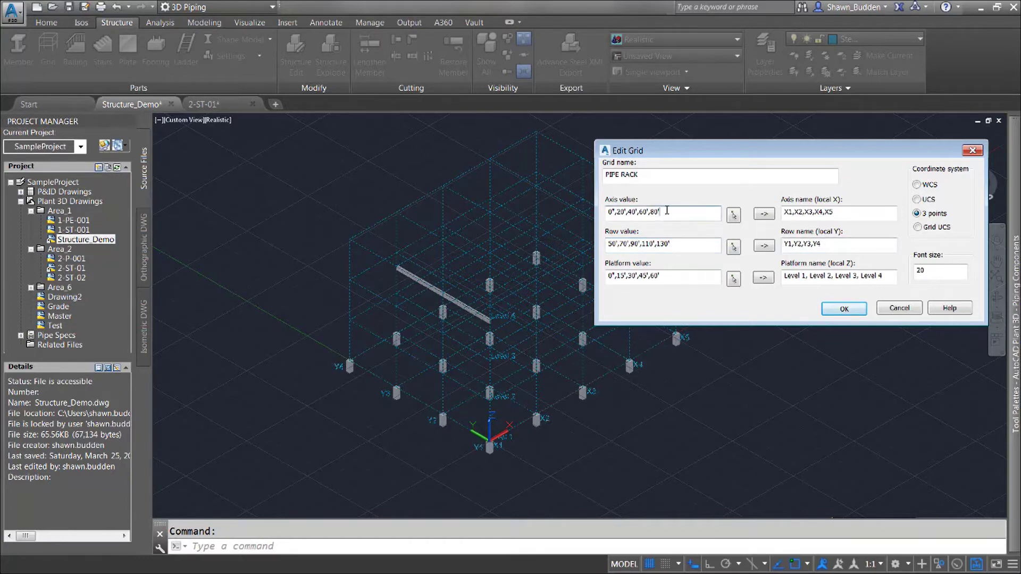
{"action": "type", "text": ",100'"}
{"action": "left_click", "coordinate": [853, 210]}
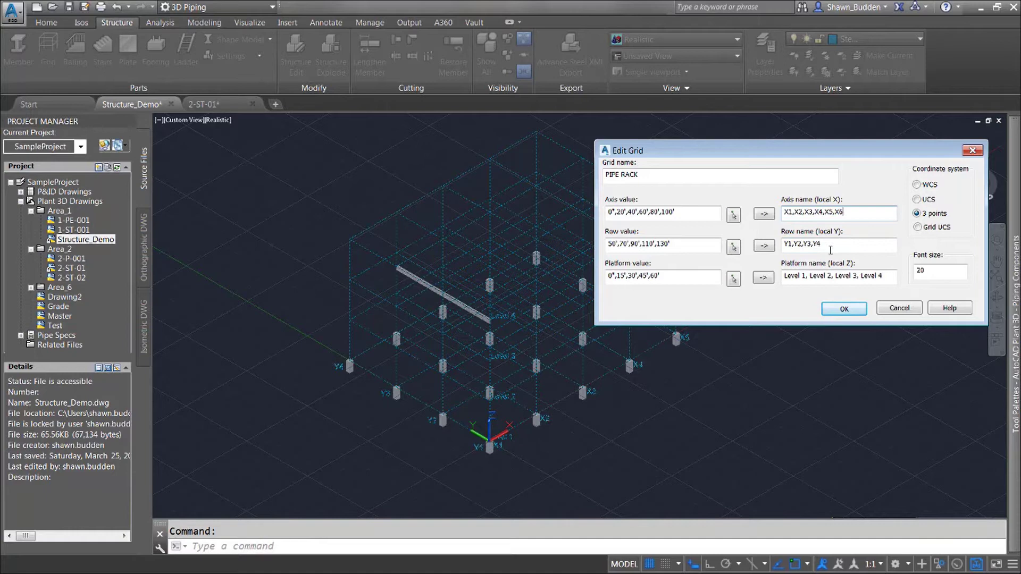
{"action": "left_click", "coordinate": [835, 243]}
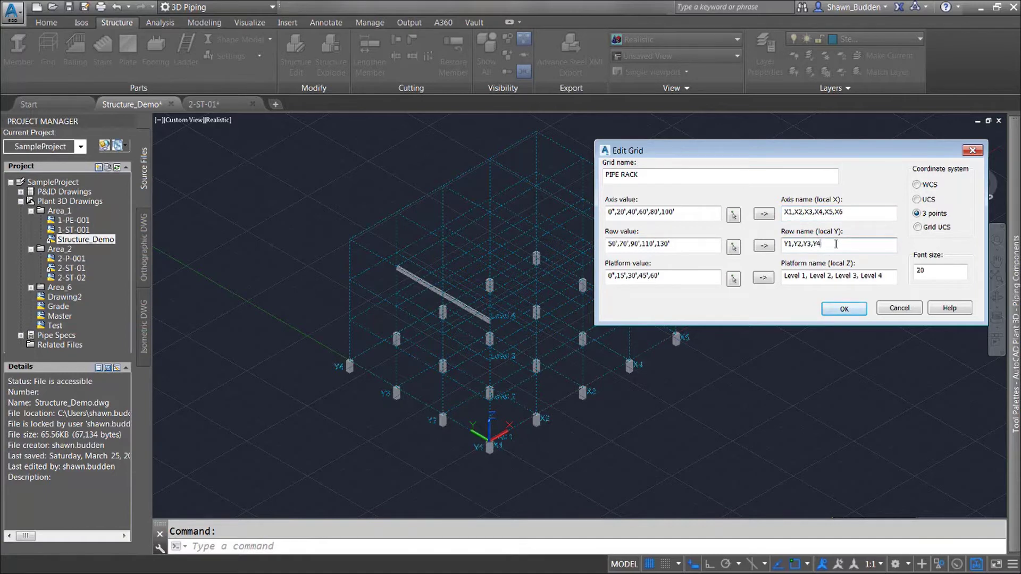
{"action": "type", "text": ",Y5"}
{"action": "left_click", "coordinate": [887, 278]}
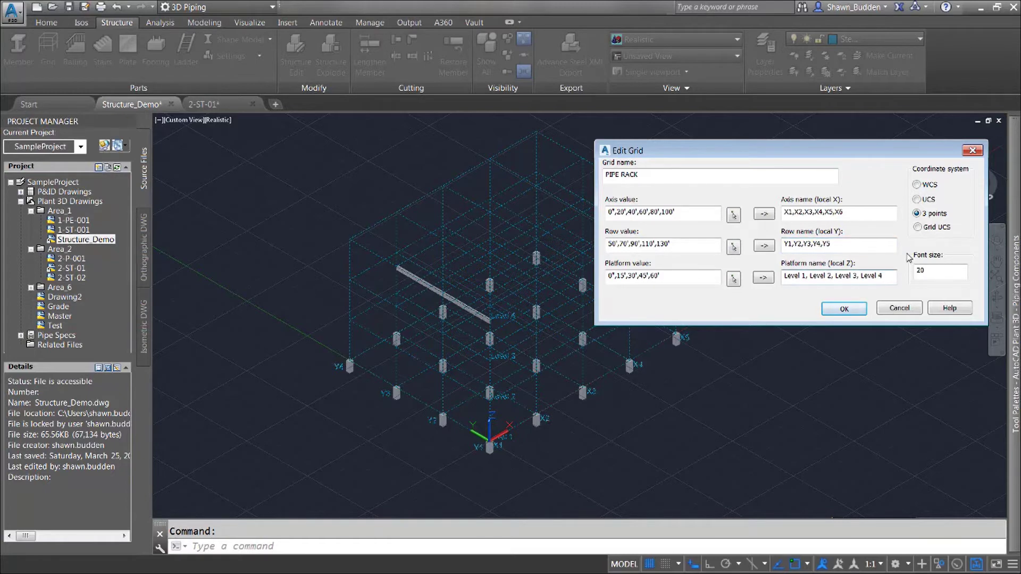
{"action": "type", "text": ", Level"}
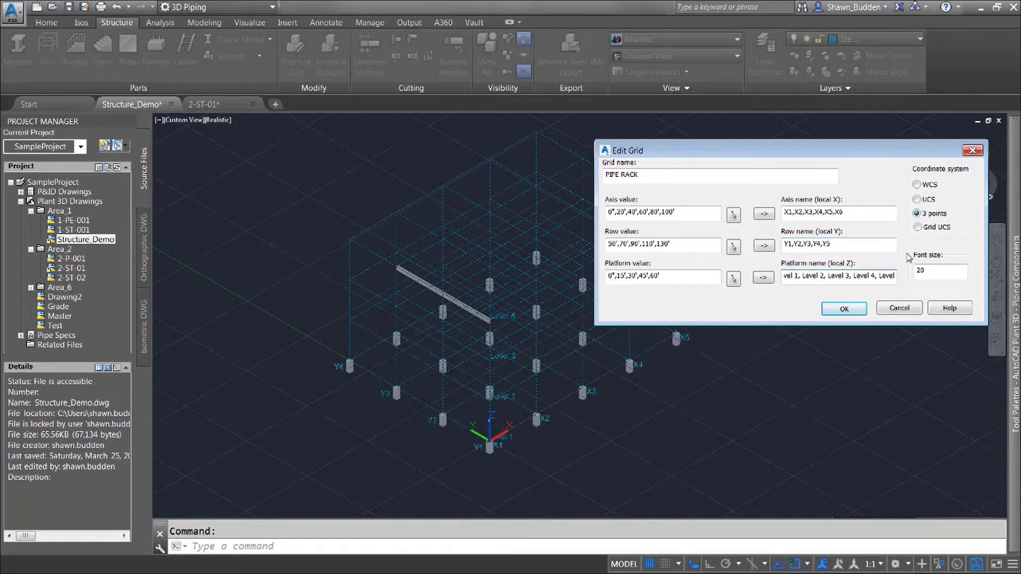
{"action": "type", "text": " 5"}
{"action": "left_click", "coordinate": [850, 309]}
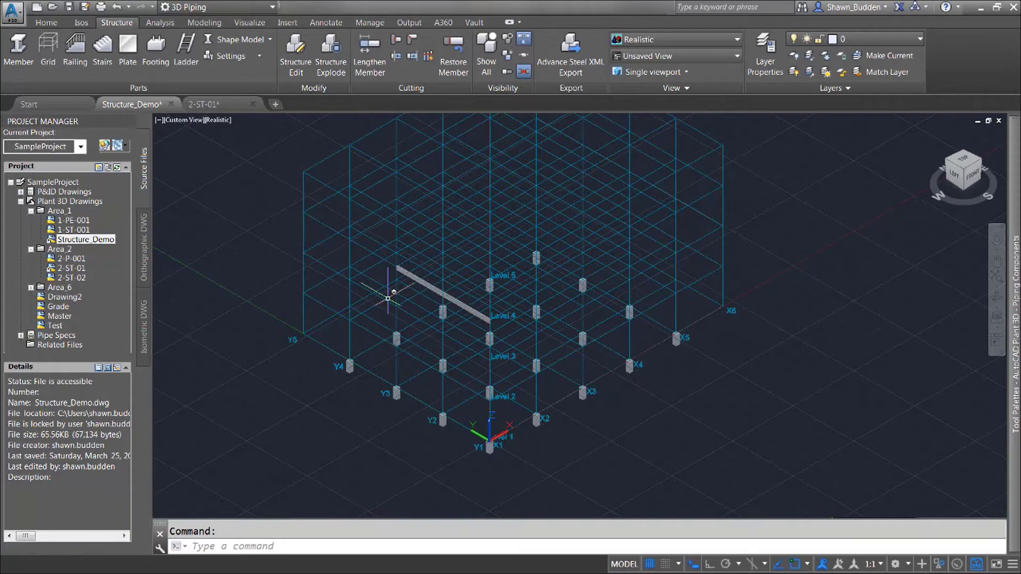
{"action": "middle_click_drag", "start_coordinate": [442, 315], "coordinate": [467, 372]}
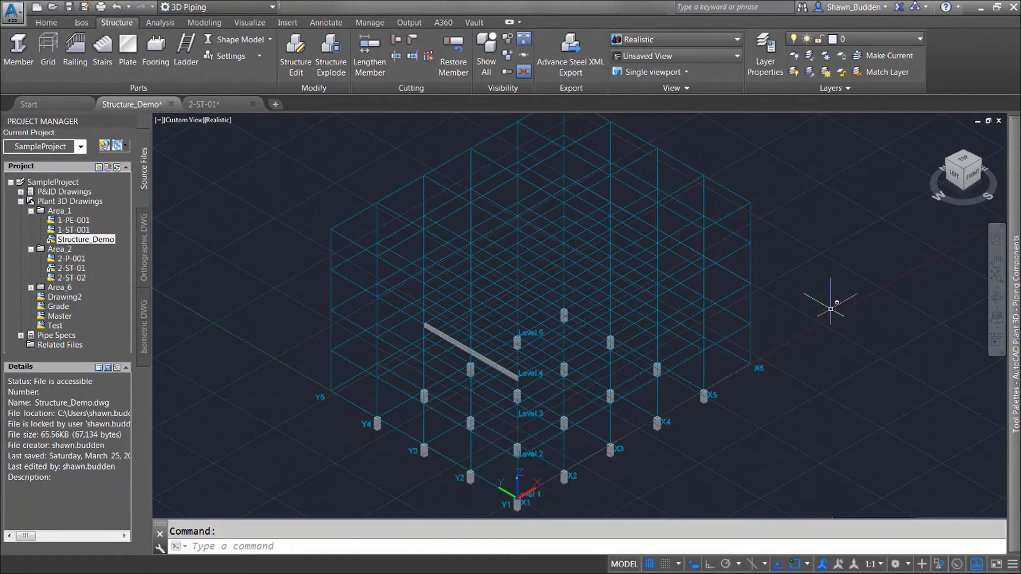
{"action": "scroll", "coordinate": [454, 261], "scroll_direction": "down", "scroll_amount": 1}
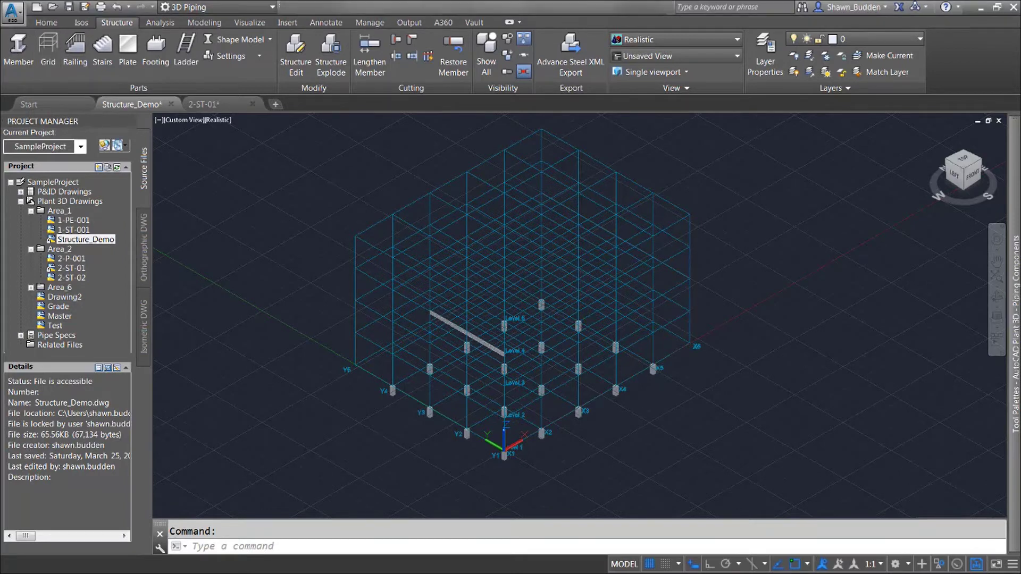
Place a steel member on the rack with the Member tool
{"action": "left_click", "coordinate": [240, 241]}
{"action": "left_click", "coordinate": [319, 193]}
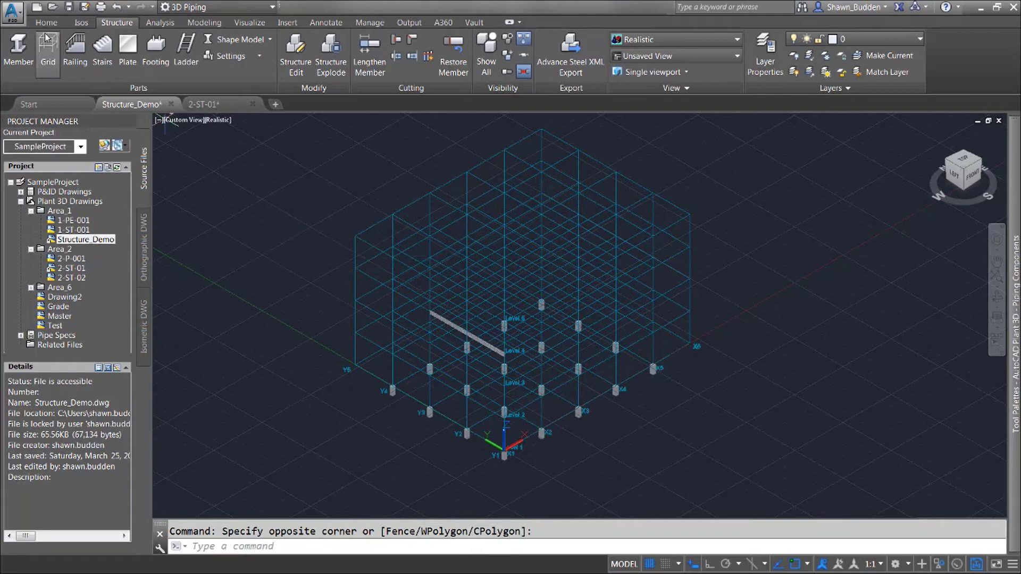
{"action": "left_click", "coordinate": [18, 48]}
{"action": "left_click", "coordinate": [202, 212]}
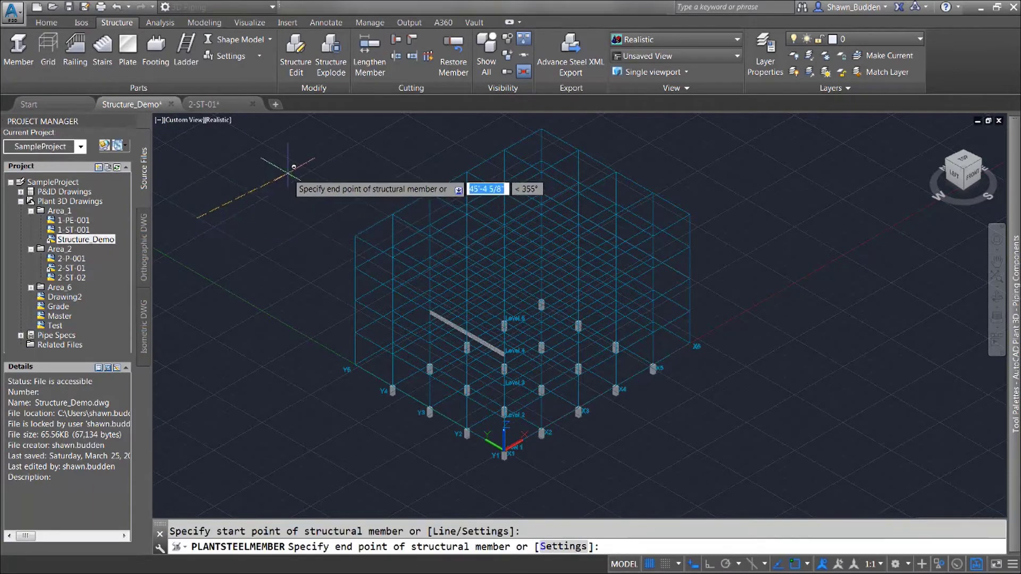
{"action": "right_click", "coordinate": [284, 243]}
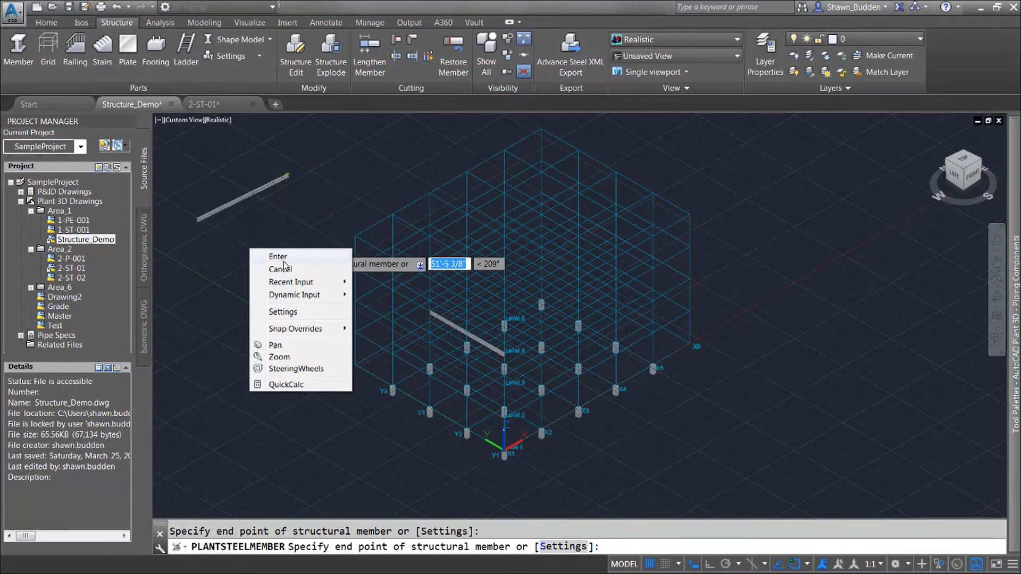
{"action": "left_click", "coordinate": [282, 257]}
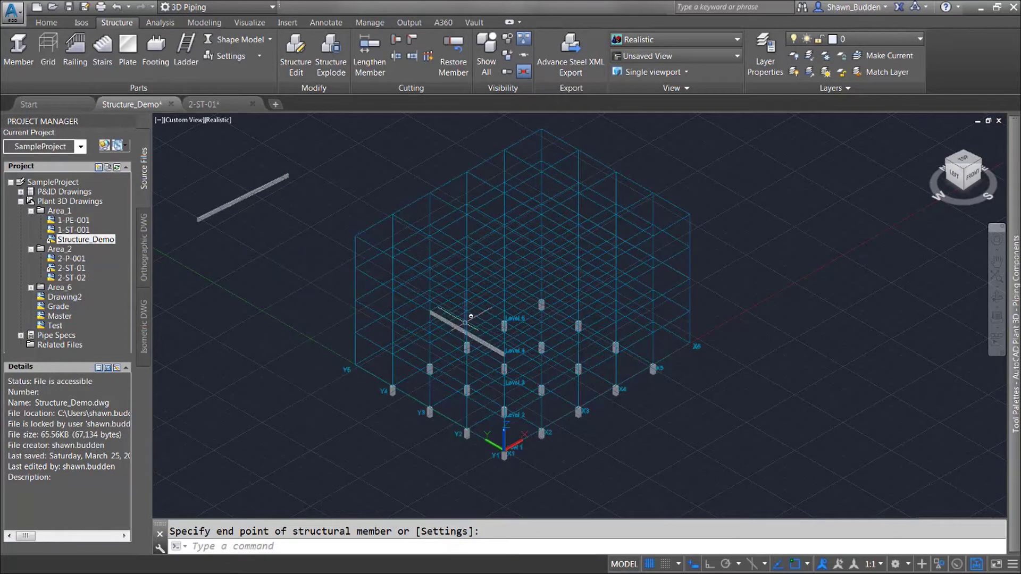
{"action": "key", "text": "Escape"}
Erase the stray steel member at the upper left of the grid
{"action": "middle_click_drag", "start_coordinate": [399, 302], "coordinate": [530, 328]}
{"action": "scroll", "coordinate": [531, 329], "scroll_direction": "up", "scroll_amount": 3}
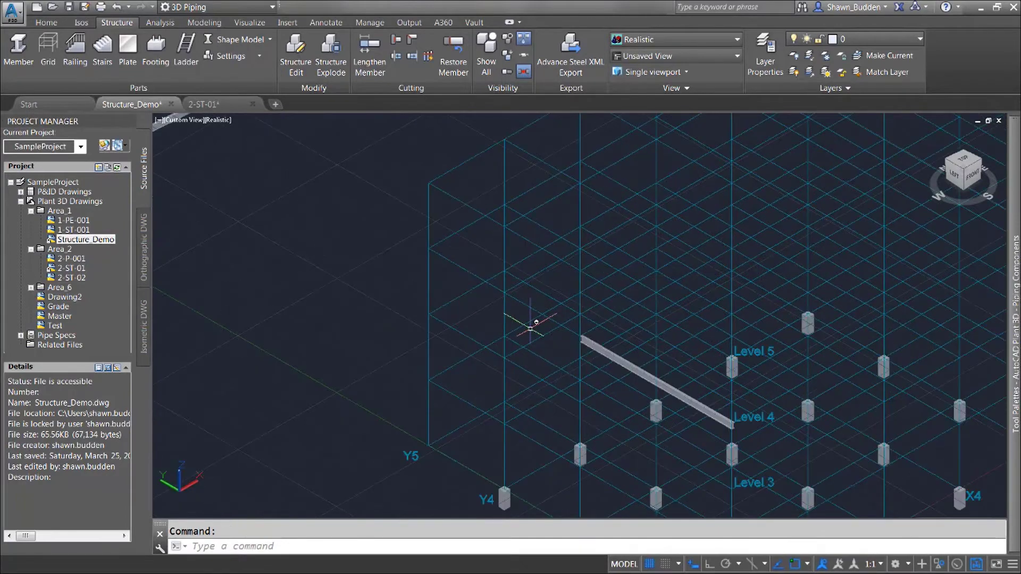
{"action": "scroll", "coordinate": [531, 329], "scroll_direction": "down", "scroll_amount": 3}
{"action": "left_click", "coordinate": [294, 202]}
{"action": "right_click", "coordinate": [289, 207]}
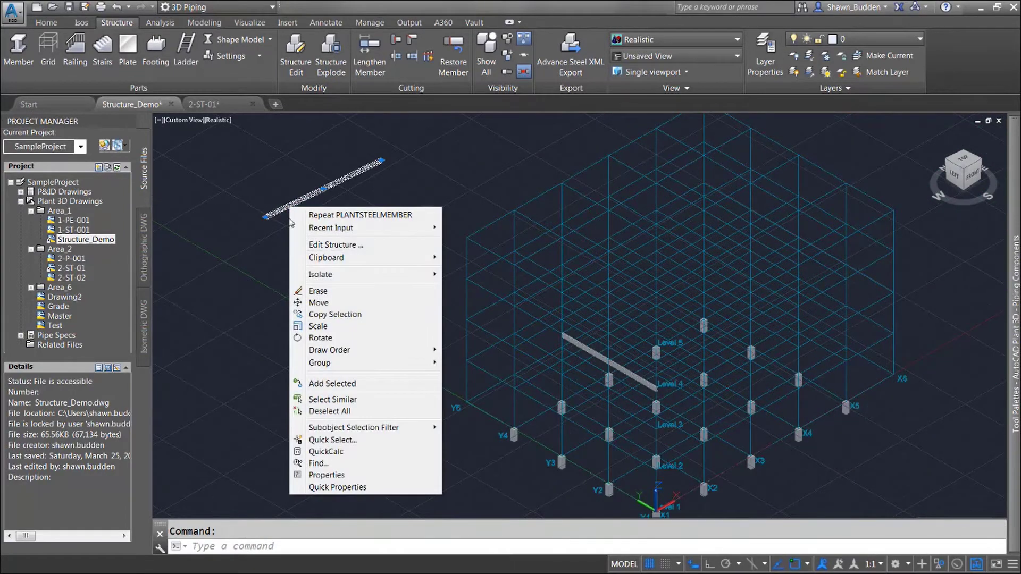
{"action": "left_click", "coordinate": [318, 290]}
{"action": "middle_click_drag", "start_coordinate": [319, 291], "coordinate": [242, 255]}
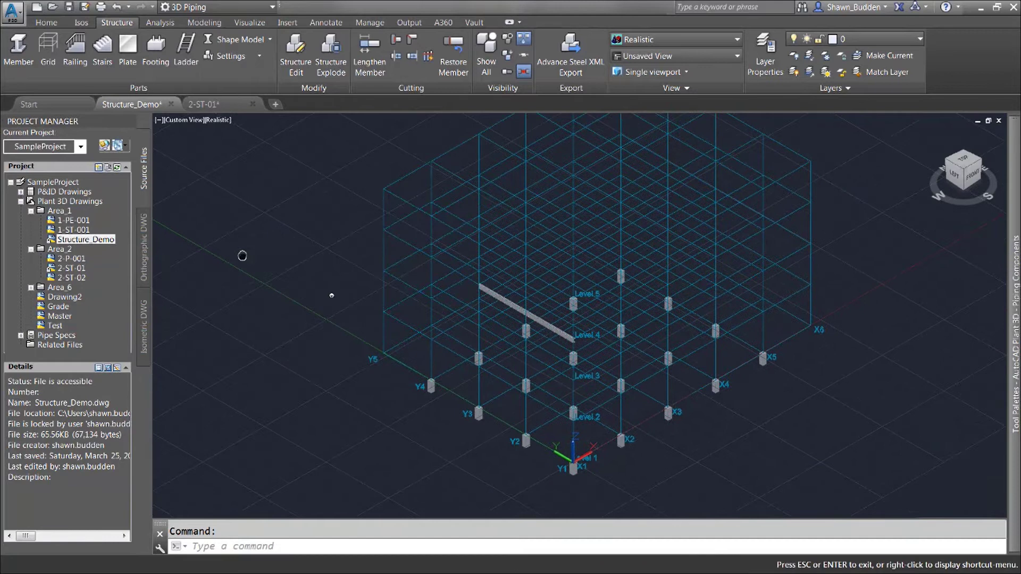
{"action": "key", "text": "Escape"}
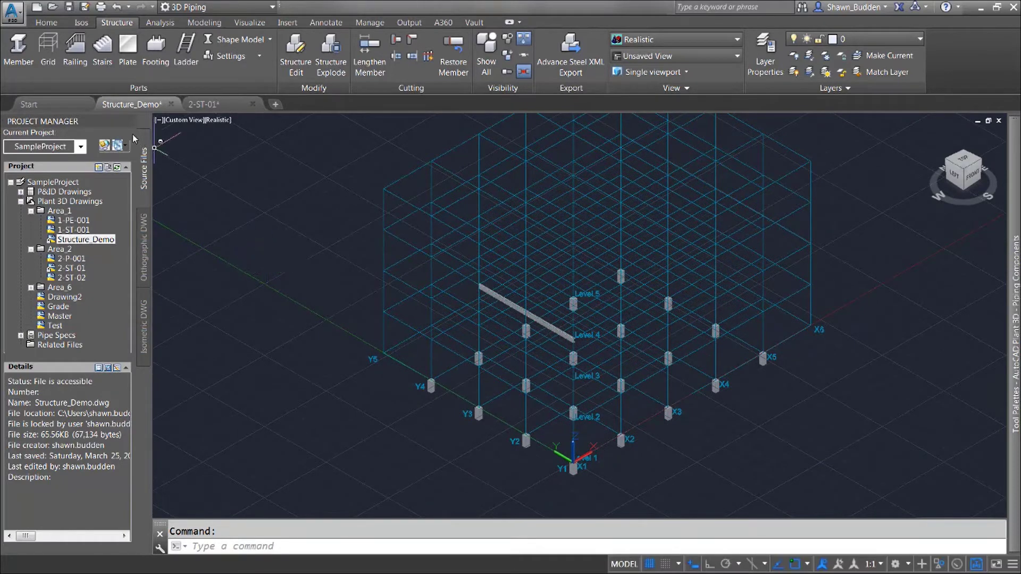
Place a new beam between two grid points near the top level of the rack
{"action": "left_click", "coordinate": [21, 47]}
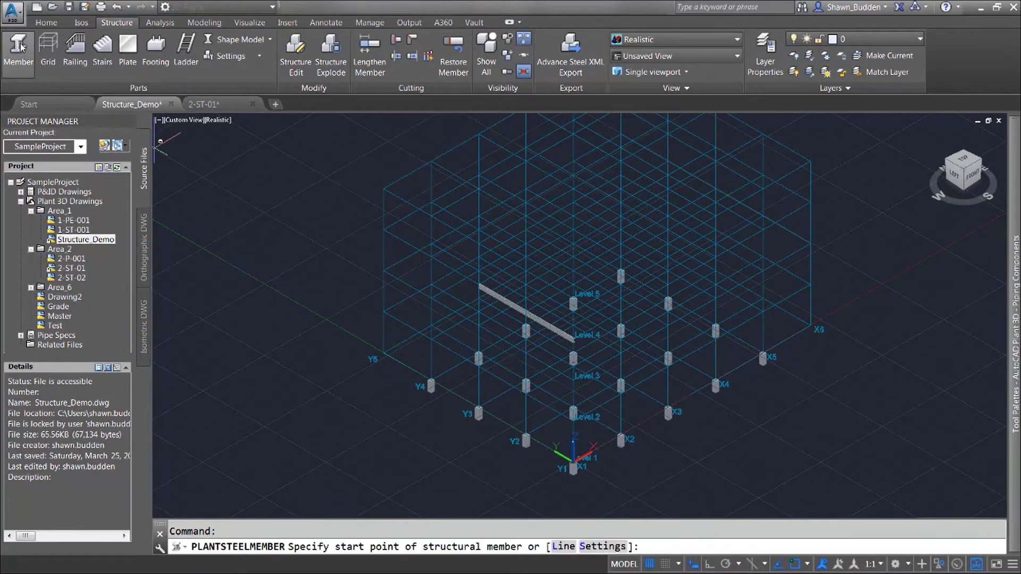
{"action": "scroll", "coordinate": [456, 271], "scroll_direction": "up", "scroll_amount": 4}
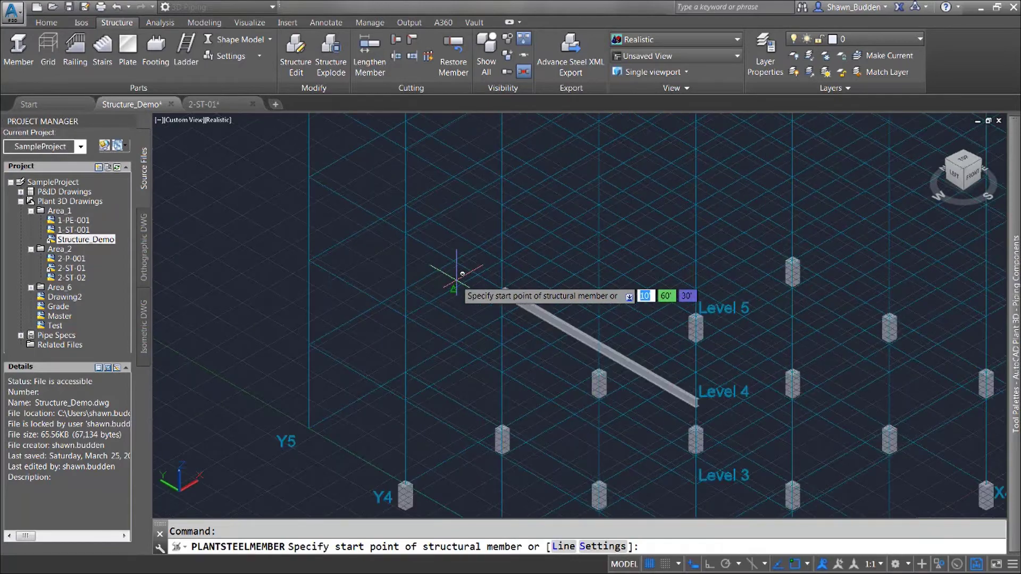
{"action": "middle_click_drag", "start_coordinate": [462, 274], "coordinate": [477, 355]}
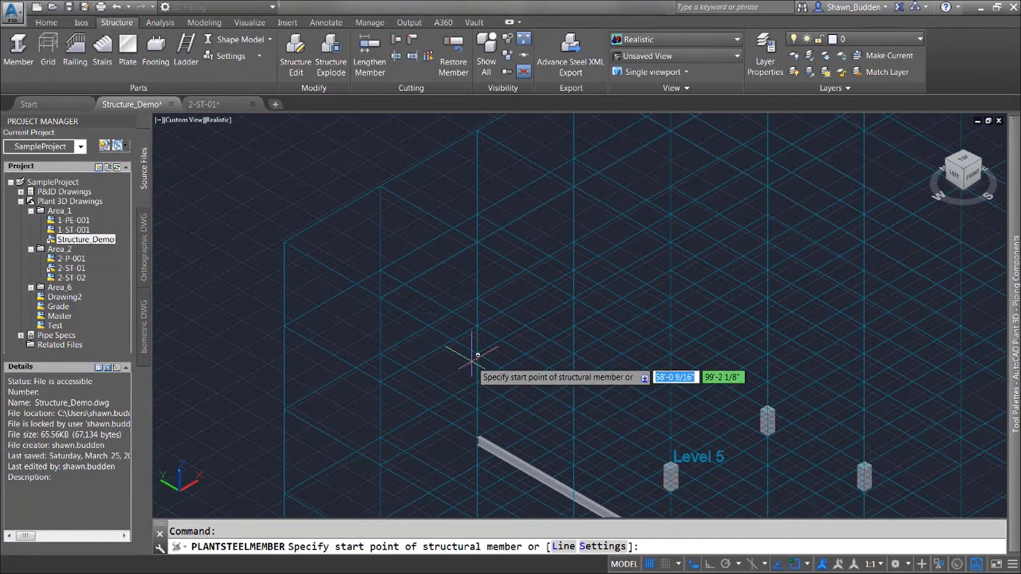
{"action": "left_click", "coordinate": [478, 354]}
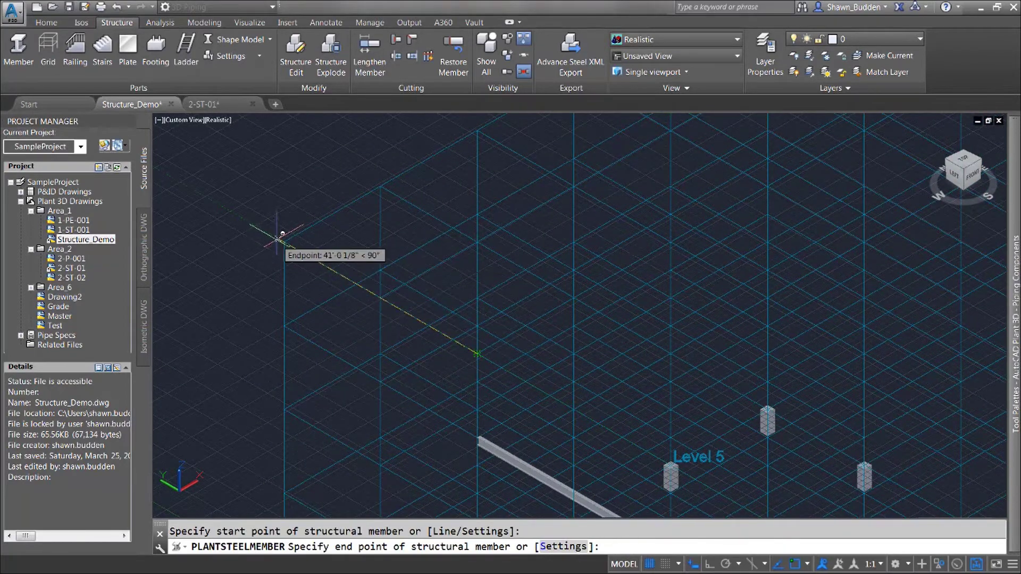
{"action": "left_click", "coordinate": [281, 240]}
{"action": "right_click", "coordinate": [285, 244]}
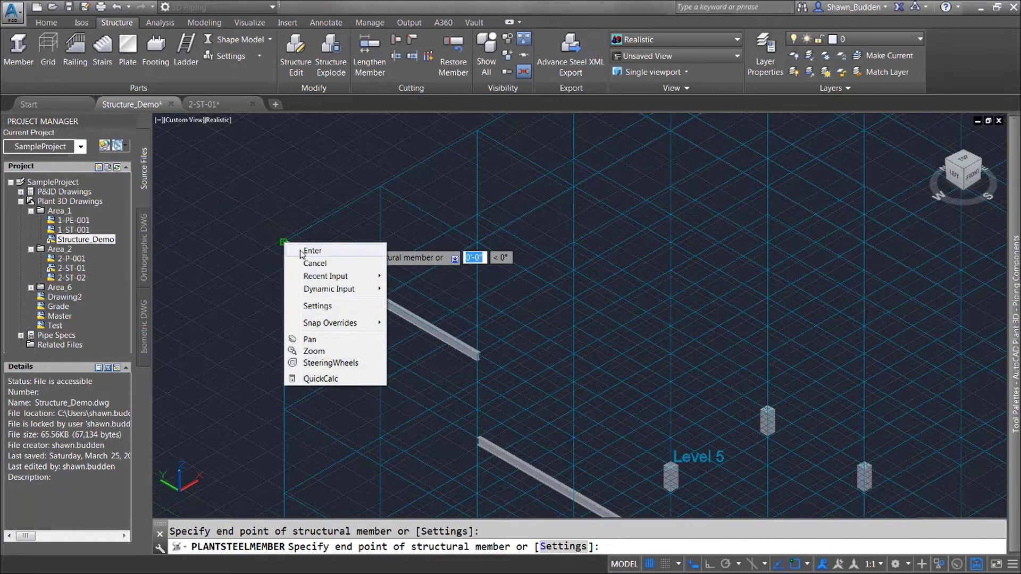
{"action": "left_click", "coordinate": [301, 252]}
{"action": "scroll", "coordinate": [262, 334], "scroll_direction": "down", "scroll_amount": 3}
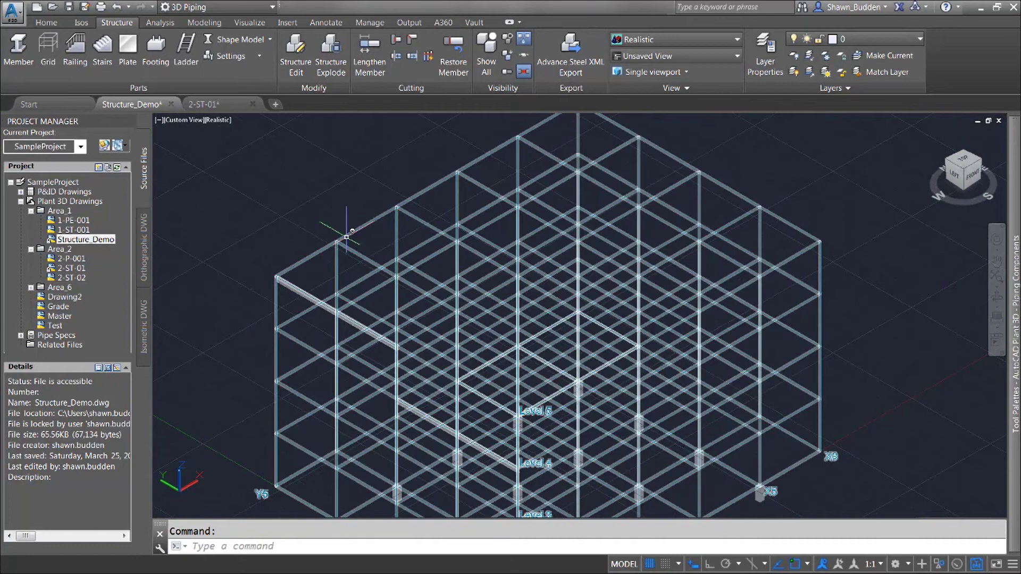
Open the PIPE RACK grid's Edit Structure settings and close them without changes
{"action": "left_click", "coordinate": [347, 237]}
{"action": "right_click", "coordinate": [346, 237]}
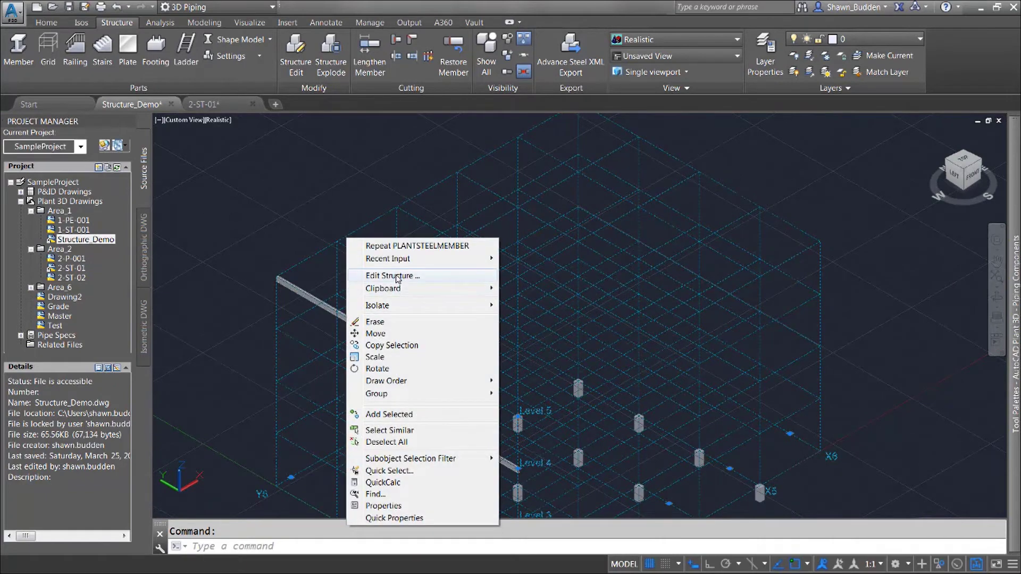
{"action": "left_click", "coordinate": [396, 276]}
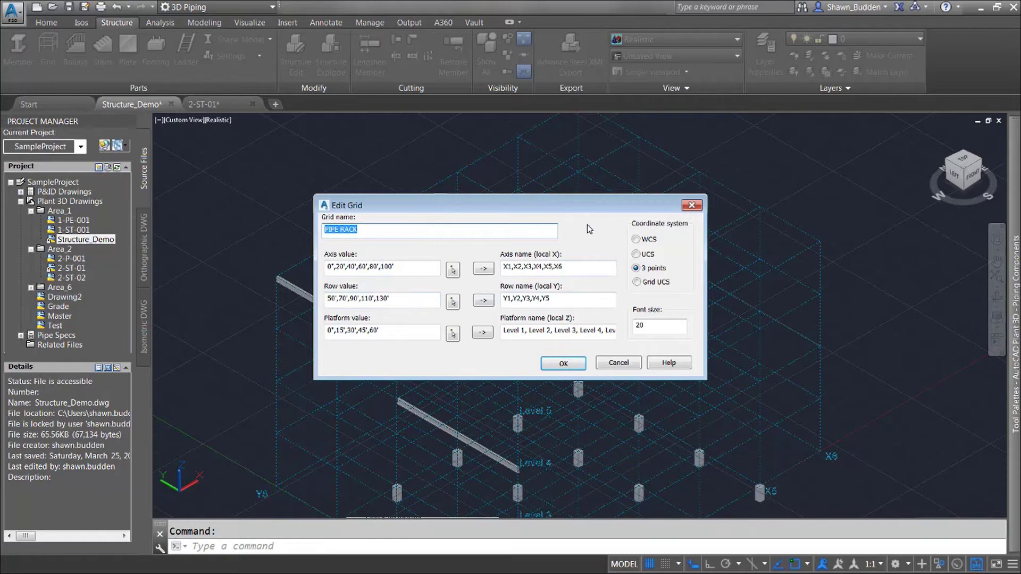
{"action": "left_click", "coordinate": [630, 364]}
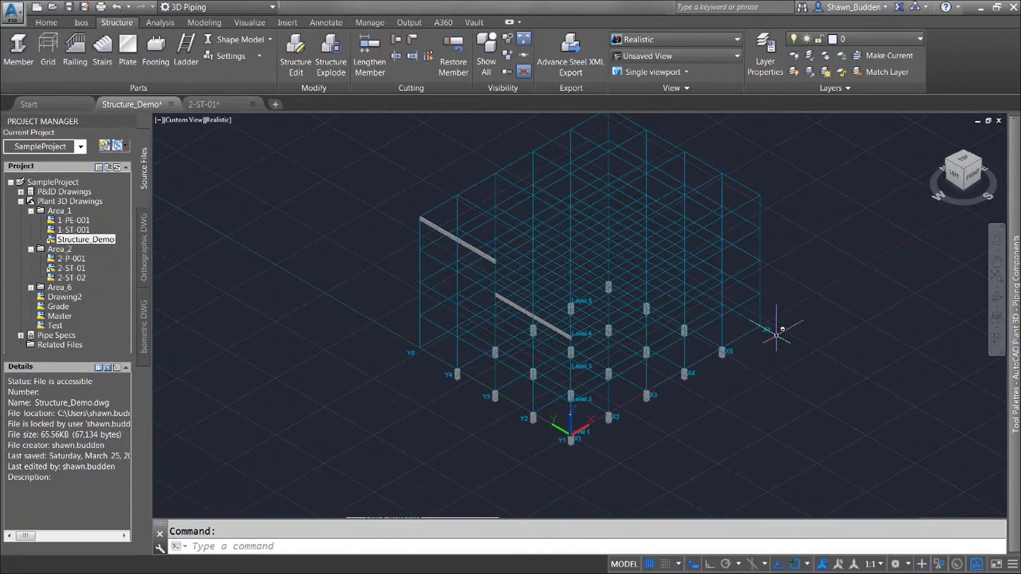
{"action": "scroll", "coordinate": [776, 333], "scroll_direction": "up", "scroll_amount": 5}
{"action": "scroll", "coordinate": [776, 333], "scroll_direction": "down", "scroll_amount": 5}
{"action": "scroll", "coordinate": [295, 367], "scroll_direction": "up", "scroll_amount": 2}
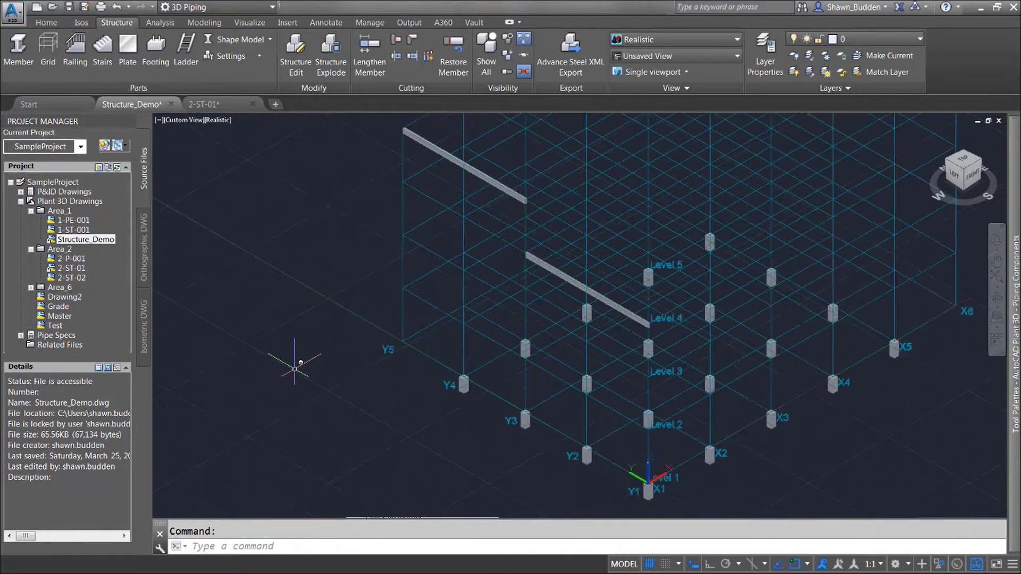
{"action": "scroll", "coordinate": [295, 367], "scroll_direction": "down", "scroll_amount": 5}
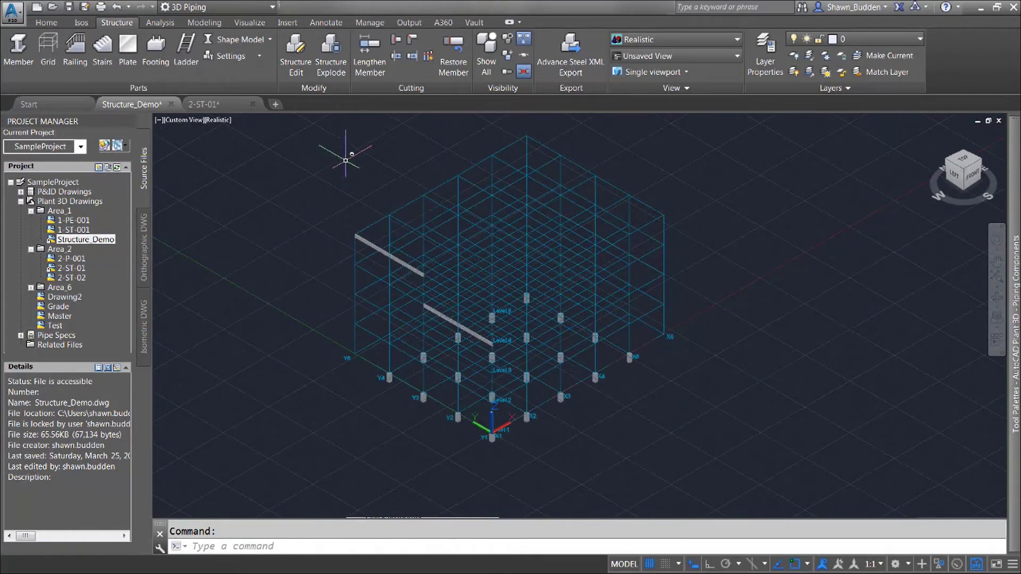
Reopen the PIPE RACK grid settings and change the last Row value from 130' to 150'
{"action": "left_click", "coordinate": [415, 198]}
{"action": "right_click", "coordinate": [412, 203]}
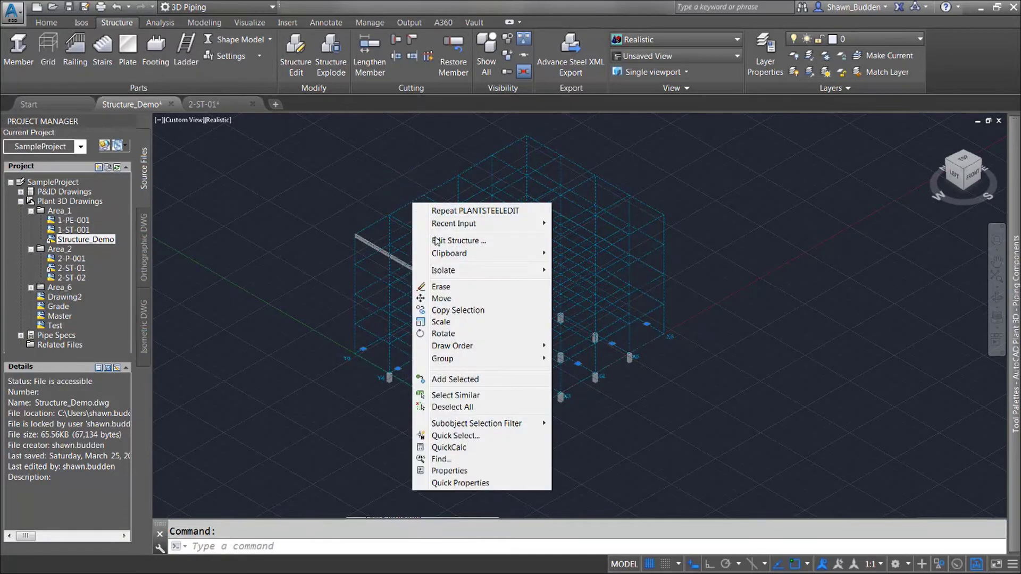
{"action": "left_click", "coordinate": [447, 240]}
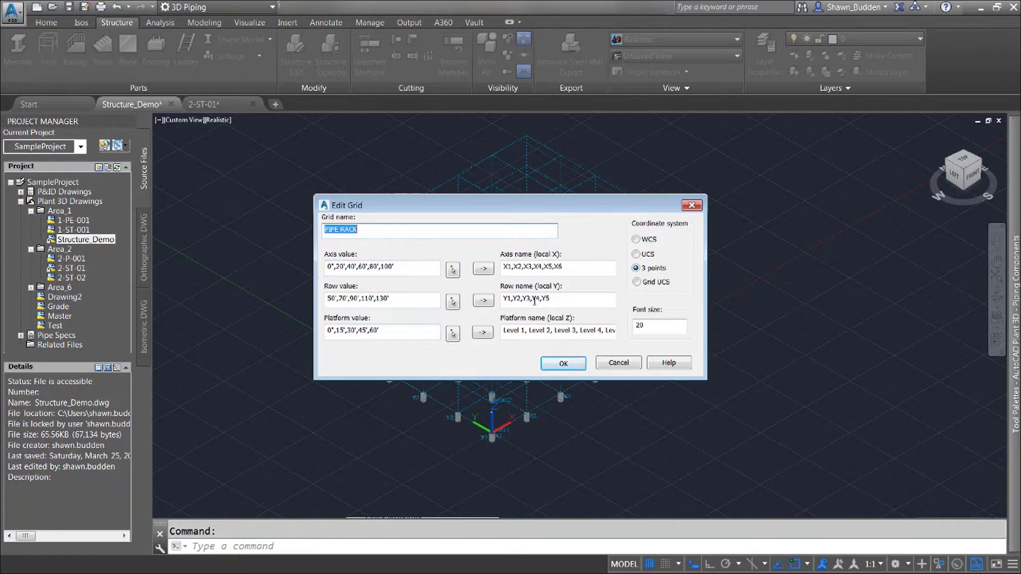
{"action": "left_click", "coordinate": [391, 299]}
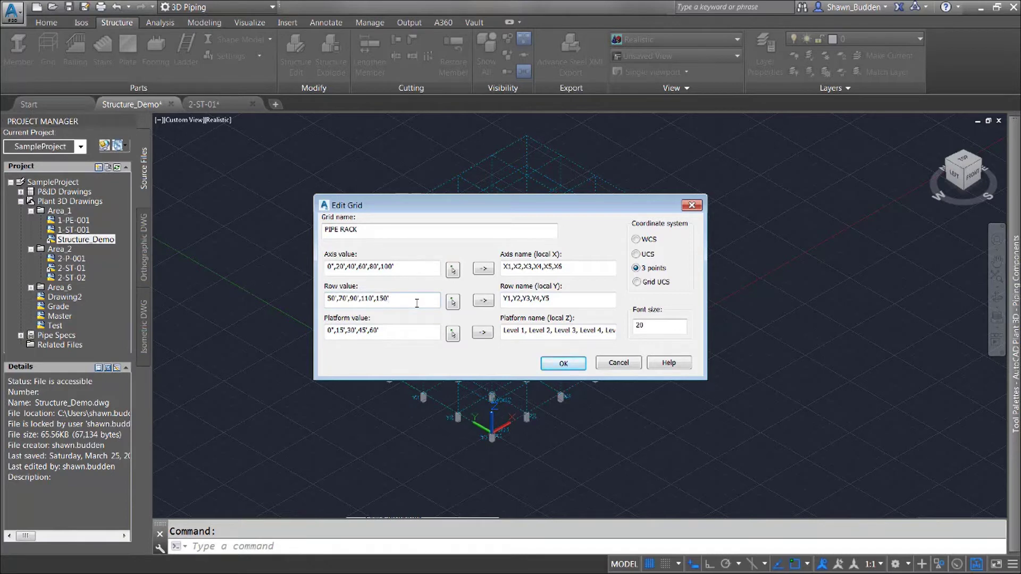
{"action": "key", "text": "Return"}
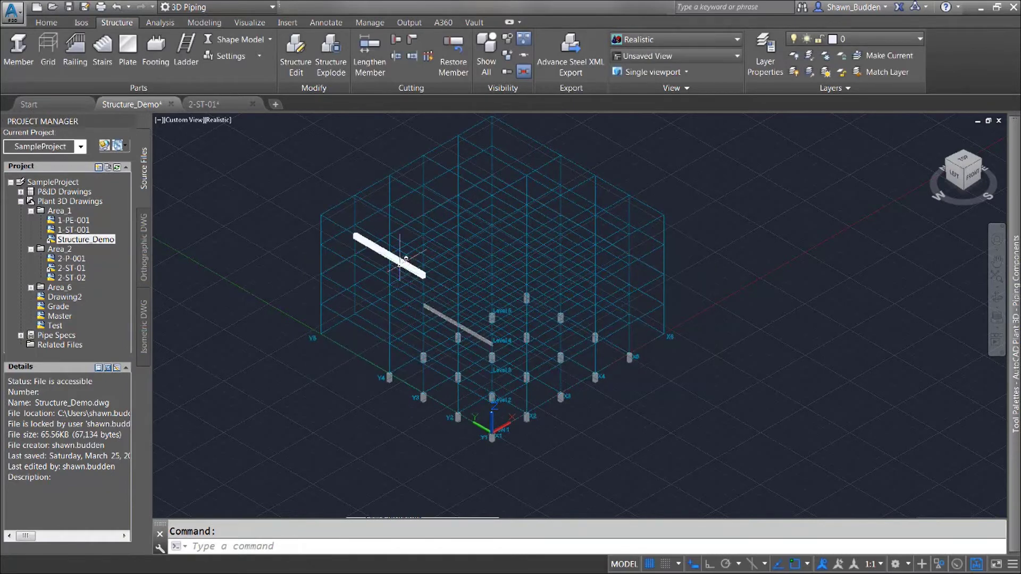
Zoom in and pan to center the upper steel beam in view
{"action": "scroll", "coordinate": [359, 246], "scroll_direction": "up", "scroll_amount": 6}
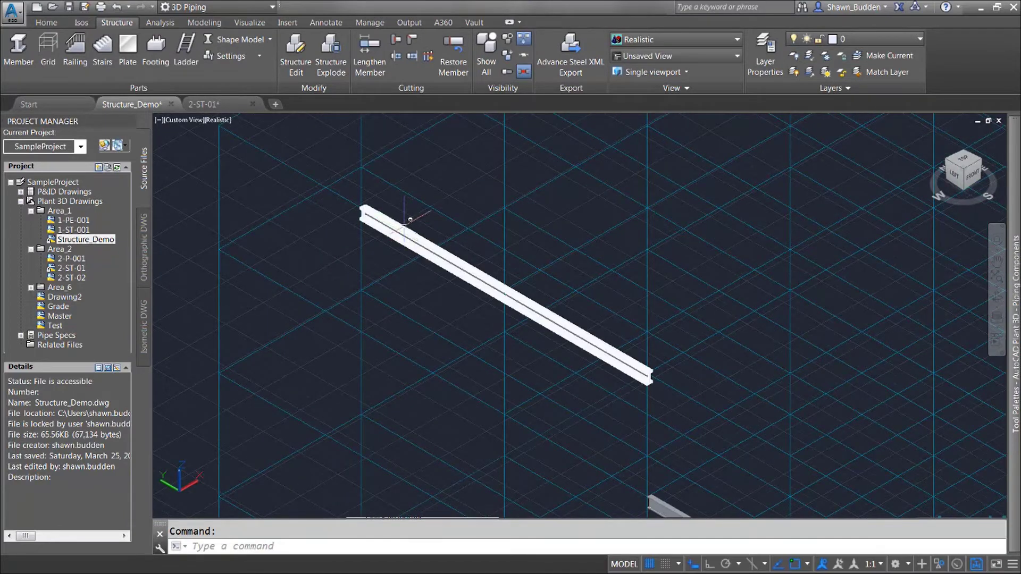
{"action": "key", "text": "p"}
{"action": "key", "text": "Return"}
{"action": "left_click_drag", "start_coordinate": [367, 252], "coordinate": [455, 313]}
{"action": "key", "text": "Escape"}
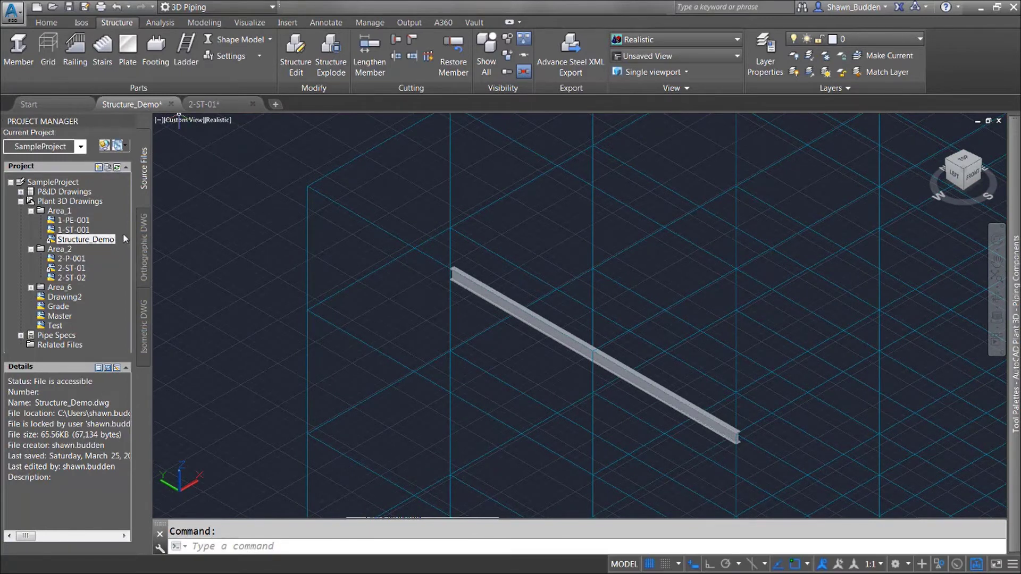
Stretch the upper beam's near-end grip to the grid intersection, then zoom to extents
{"action": "left_click", "coordinate": [490, 294]}
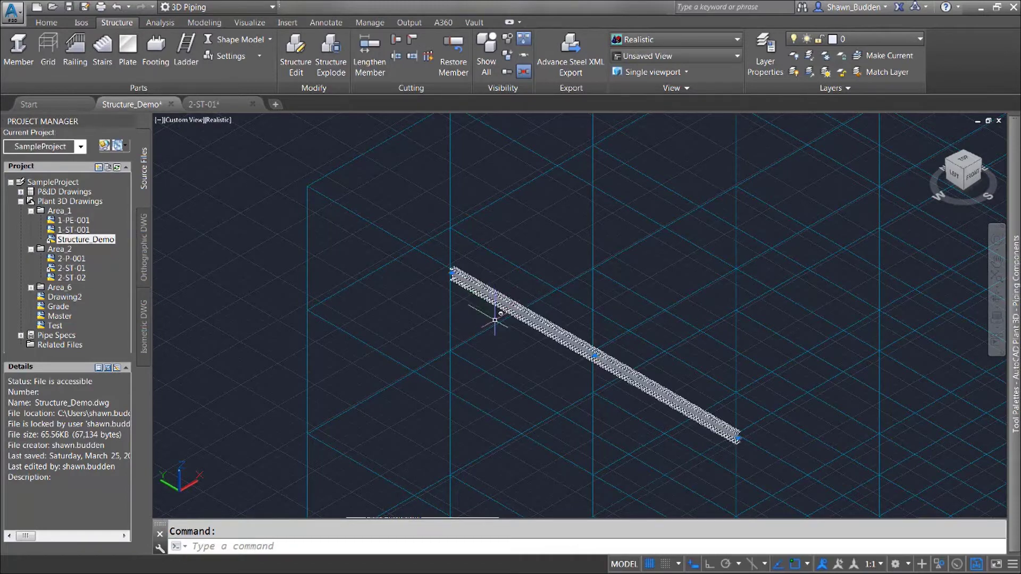
{"action": "scroll", "coordinate": [473, 301], "scroll_direction": "up", "scroll_amount": 5}
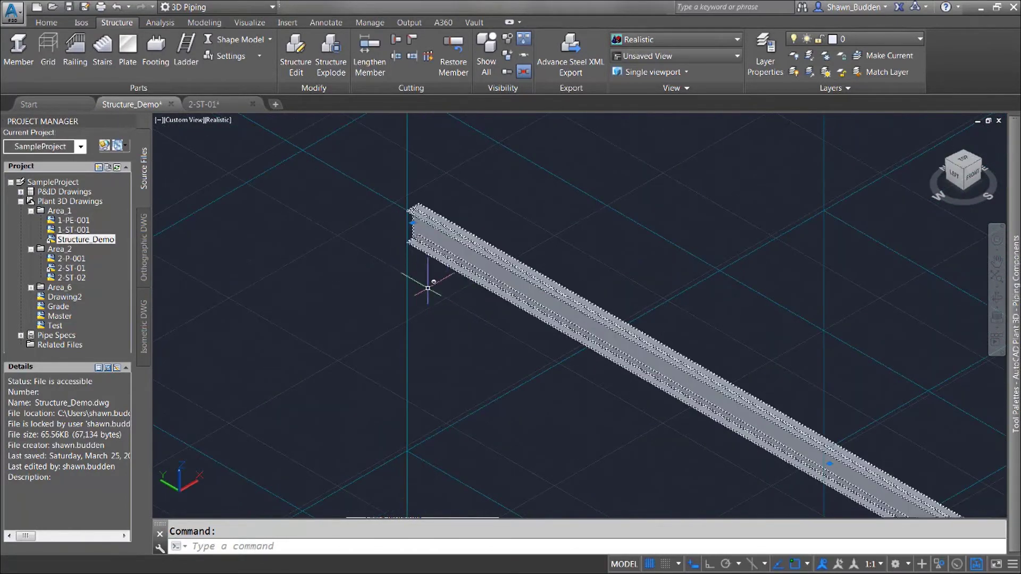
{"action": "middle_click_drag", "start_coordinate": [503, 319], "coordinate": [586, 349]}
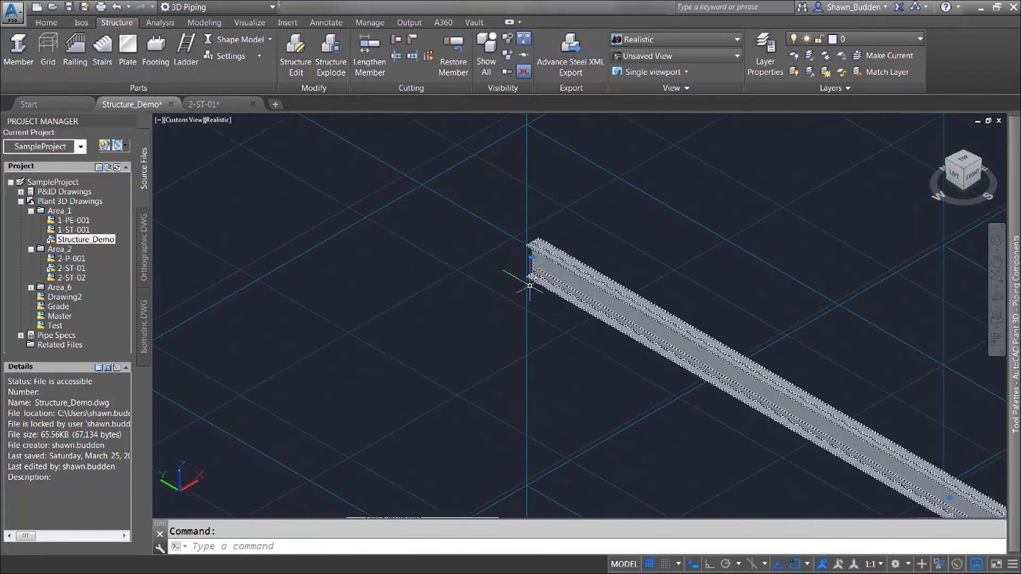
{"action": "middle_click_drag", "start_coordinate": [342, 278], "coordinate": [474, 401]}
{"action": "scroll", "coordinate": [470, 398], "scroll_direction": "down", "scroll_amount": 2}
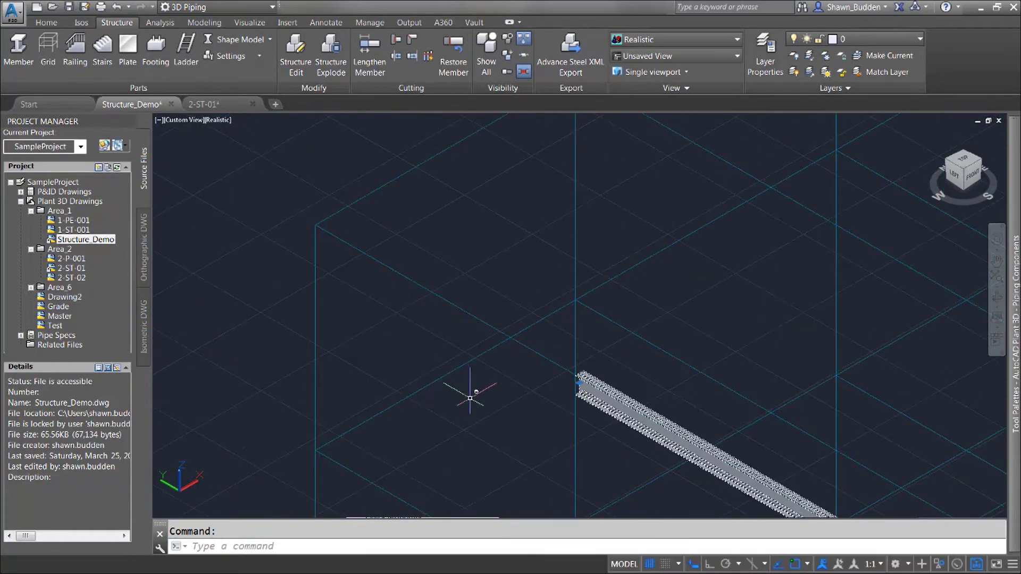
{"action": "left_click", "coordinate": [579, 381]}
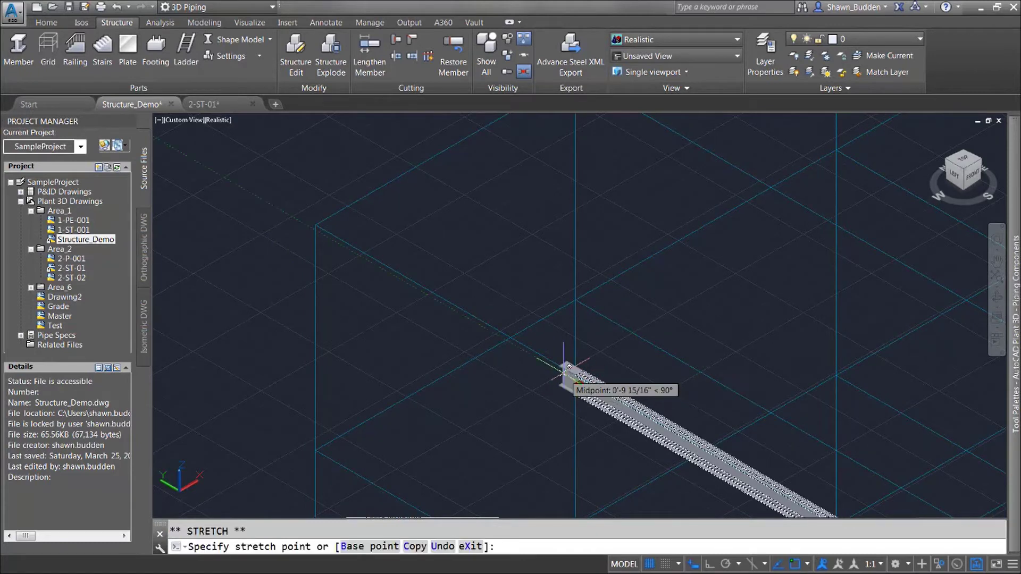
{"action": "left_click", "coordinate": [317, 228]}
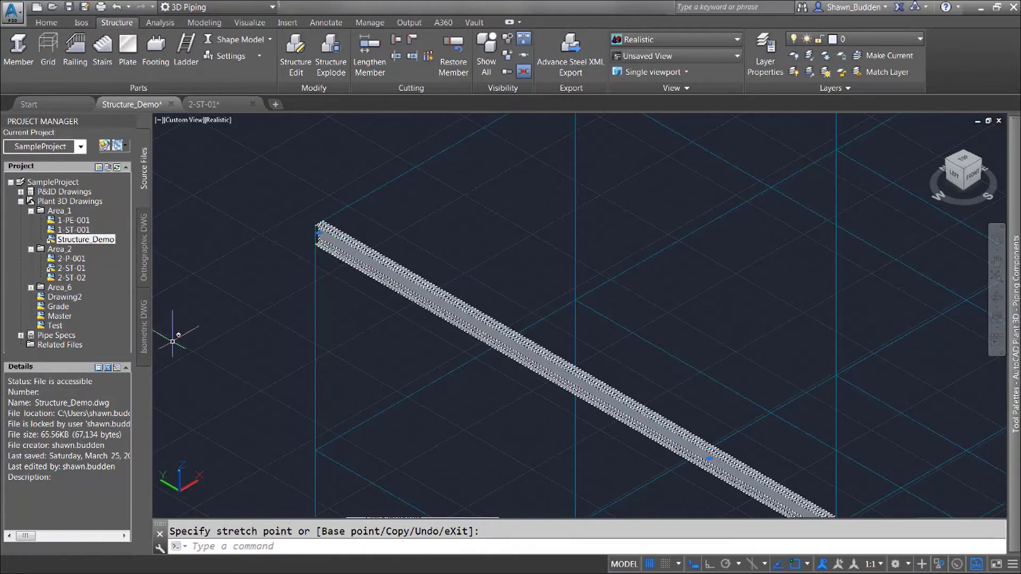
{"action": "scroll", "coordinate": [456, 371], "scroll_direction": "down", "scroll_amount": 5}
{"action": "middle_click_drag", "start_coordinate": [462, 381], "coordinate": [425, 317]}
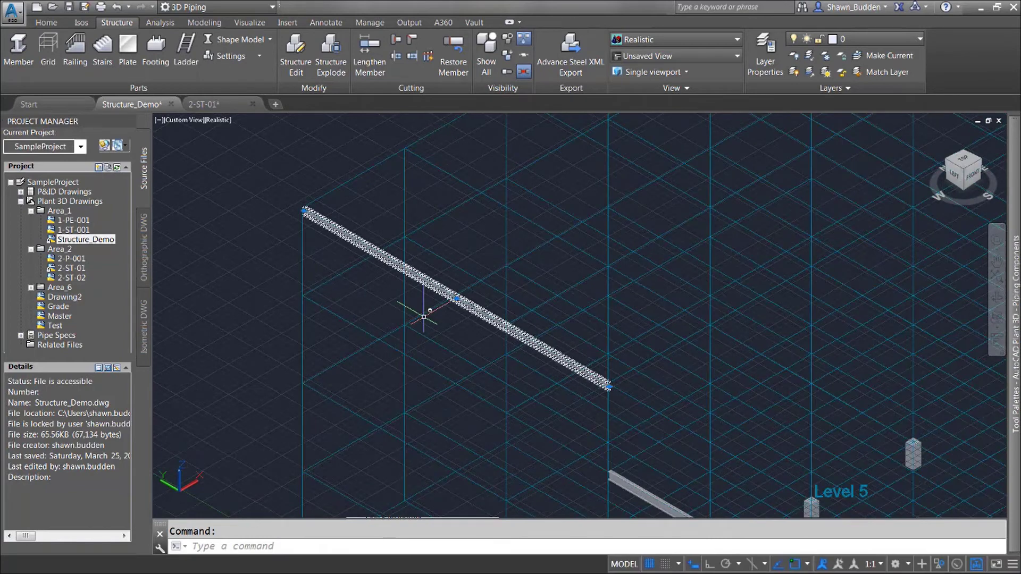
{"action": "middle_click", "coordinate": [424, 317]}
{"action": "middle_click", "coordinate": [423, 317]}
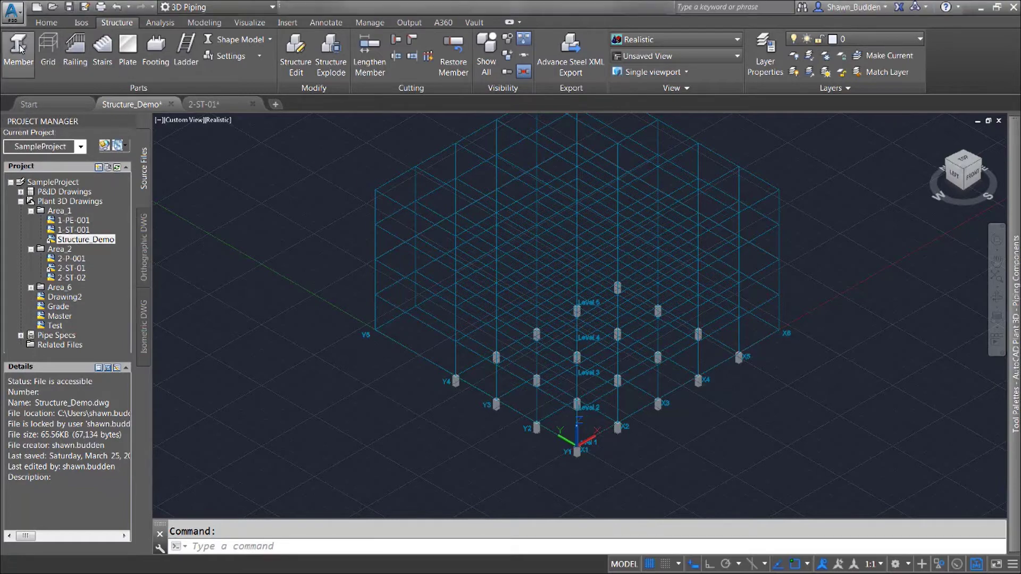
Place a 50' steel member starting from a grid point and select it
{"action": "scroll", "coordinate": [383, 191], "scroll_direction": "up", "scroll_amount": 3}
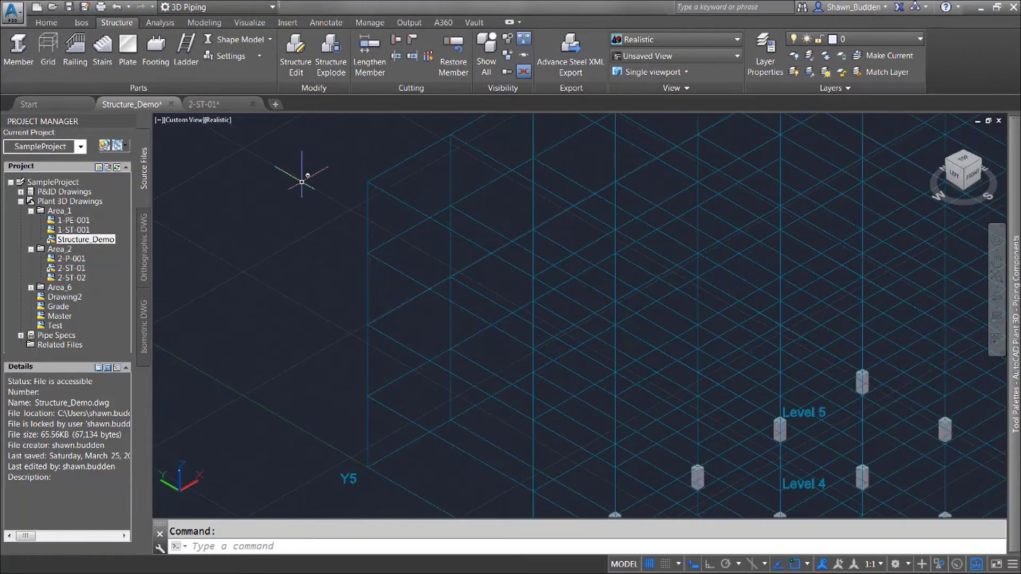
{"action": "left_click", "coordinate": [17, 49]}
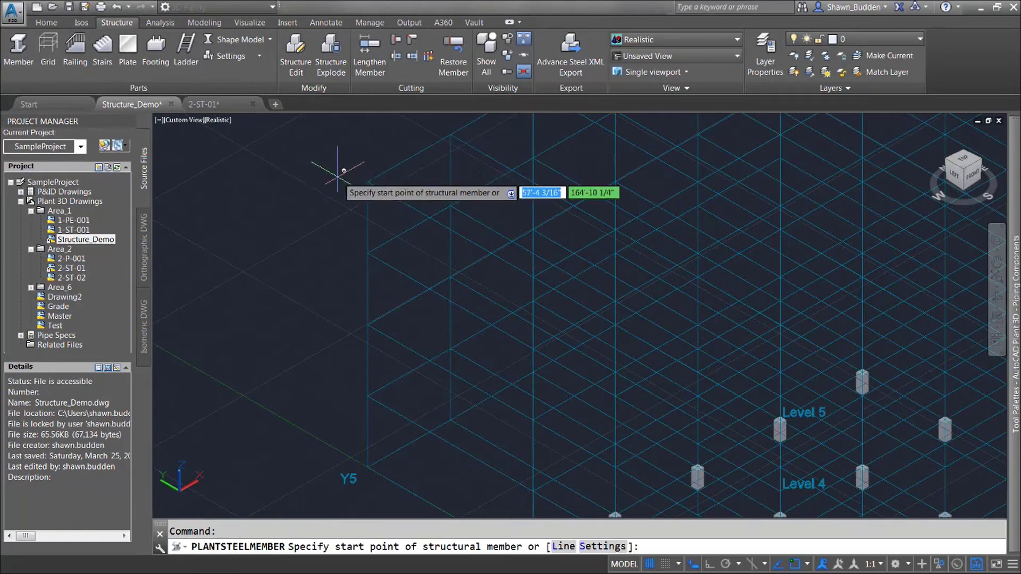
{"action": "left_click", "coordinate": [367, 182]}
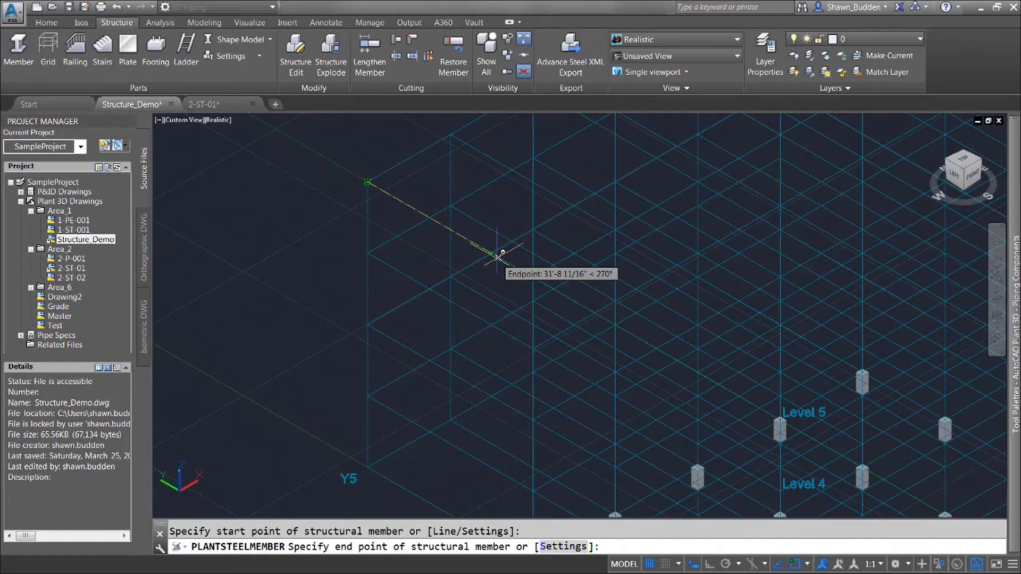
{"action": "type", "text": "50'"}
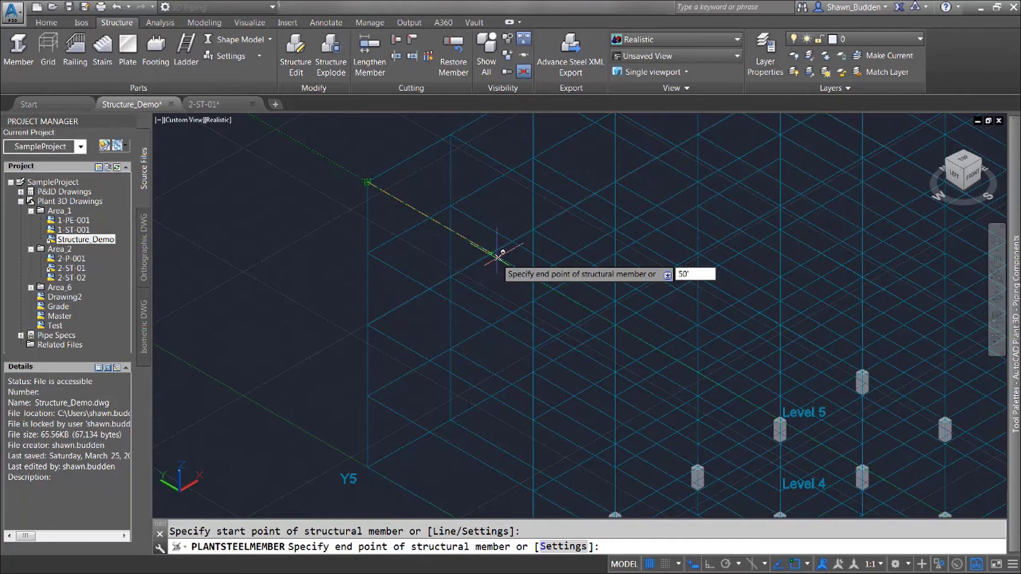
{"action": "key", "text": "Return"}
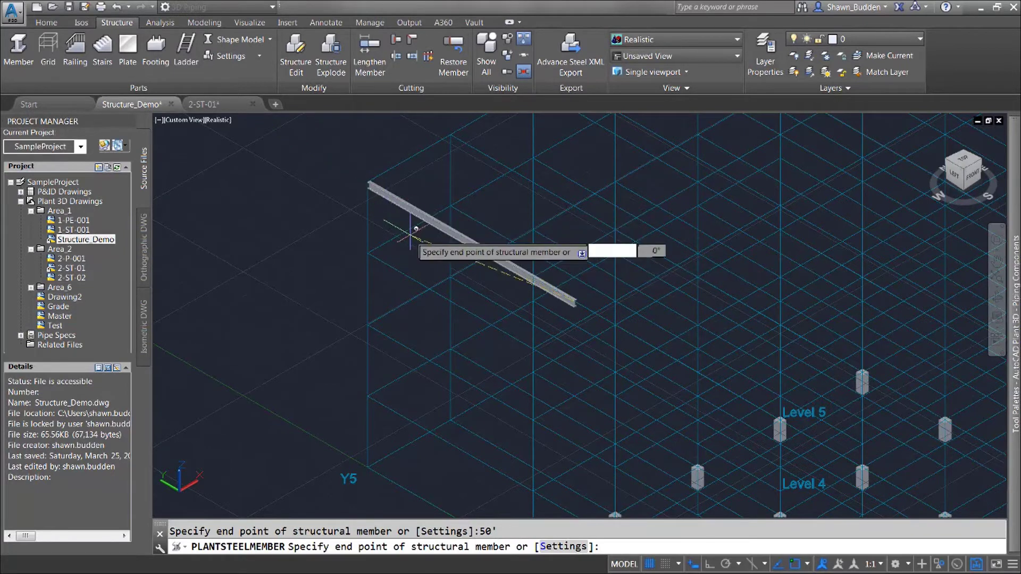
{"action": "right_click", "coordinate": [600, 320]}
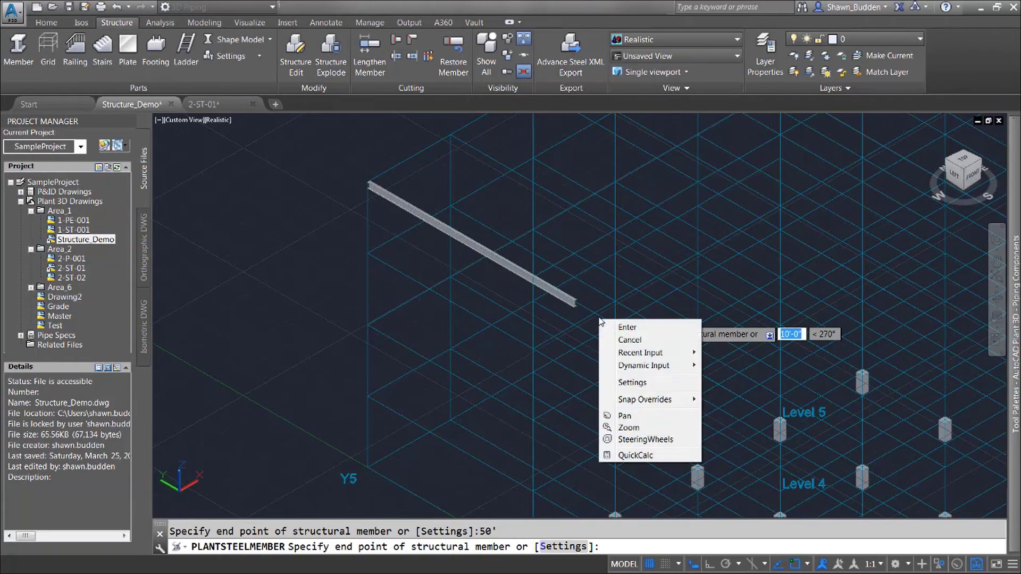
{"action": "left_click", "coordinate": [628, 329]}
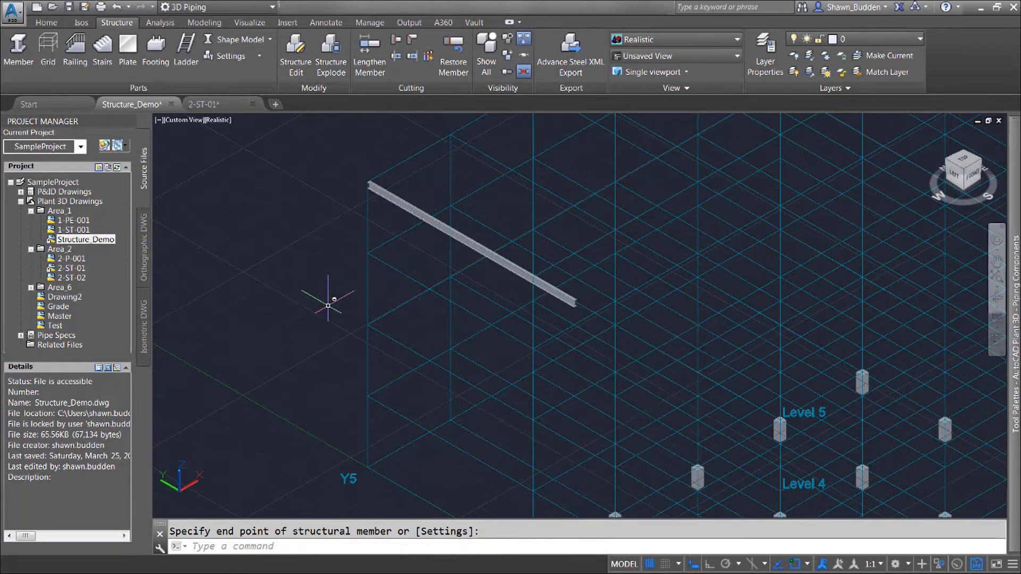
{"action": "left_click", "coordinate": [525, 272]}
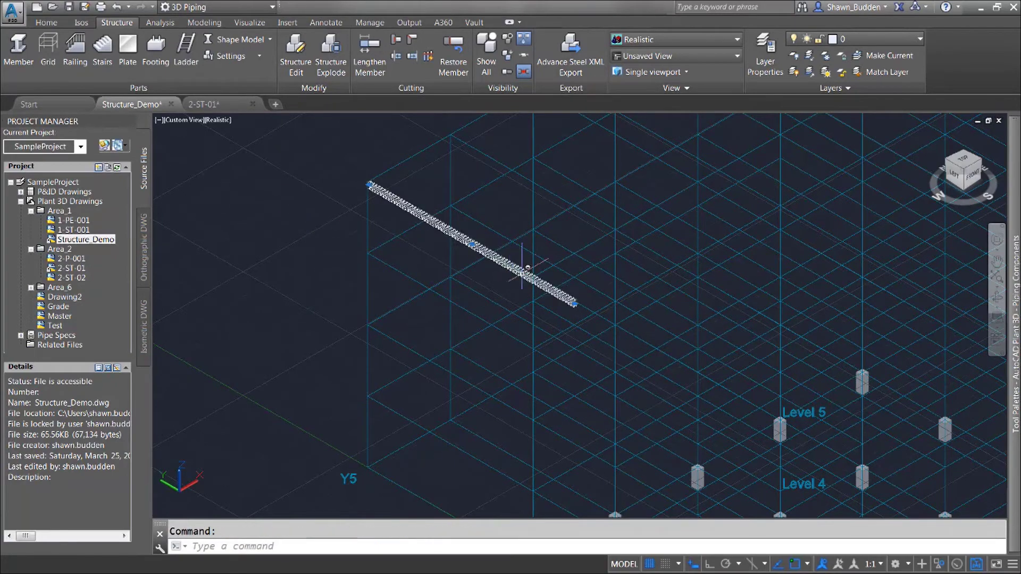
{"action": "scroll", "coordinate": [572, 320], "scroll_direction": "up", "scroll_amount": 5}
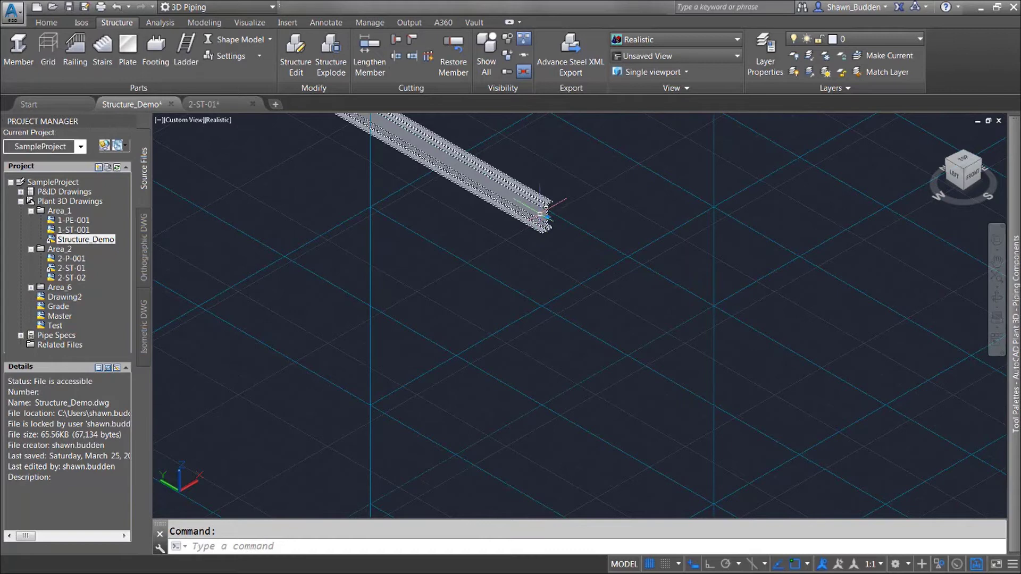
Lengthen the beam by a 10' delta at its lower-right end with Lengthen Member
{"action": "left_click", "coordinate": [370, 64]}
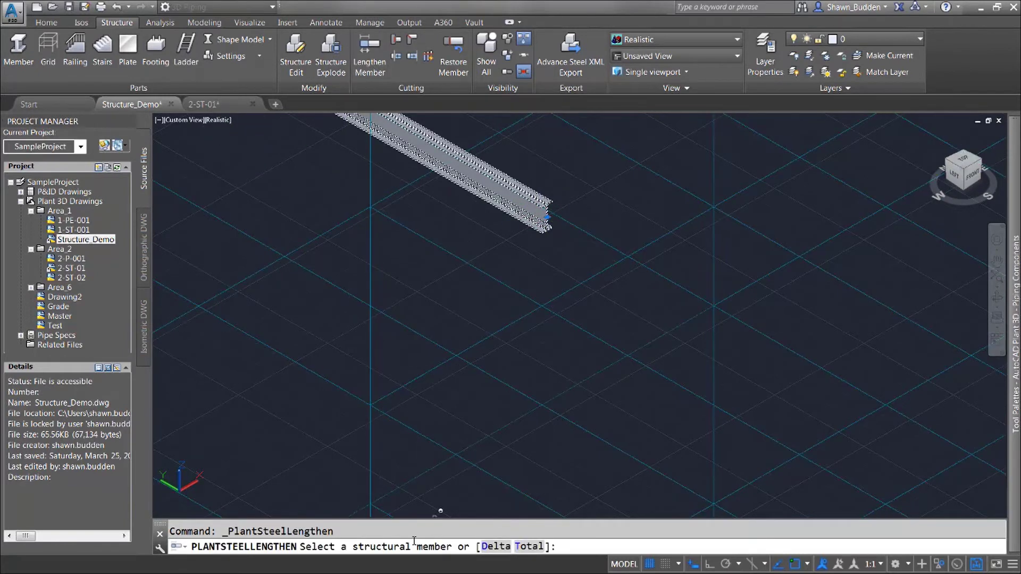
{"action": "scroll", "coordinate": [427, 423], "scroll_direction": "down", "scroll_amount": 4}
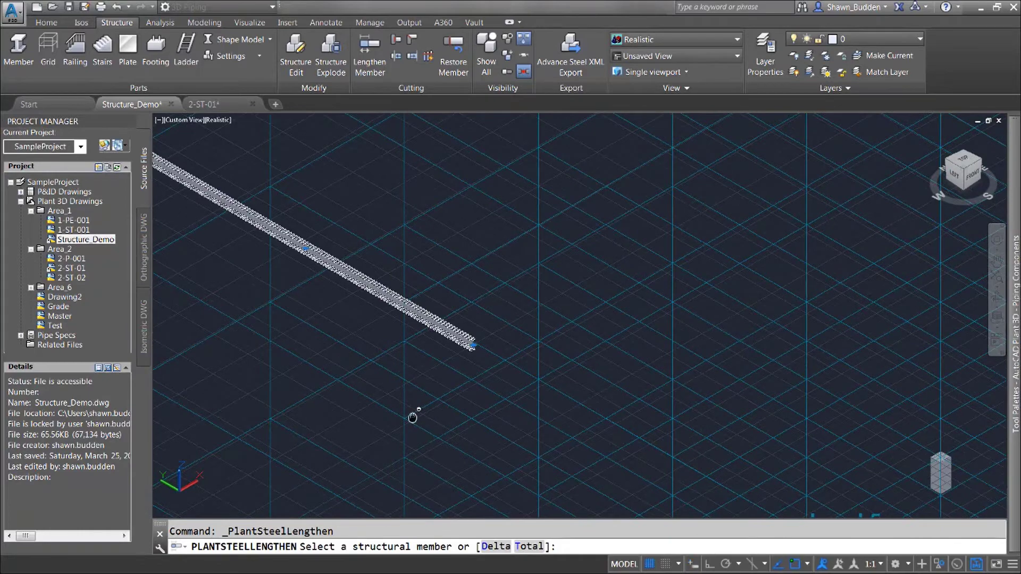
{"action": "middle_click_drag", "start_coordinate": [413, 417], "coordinate": [528, 387]}
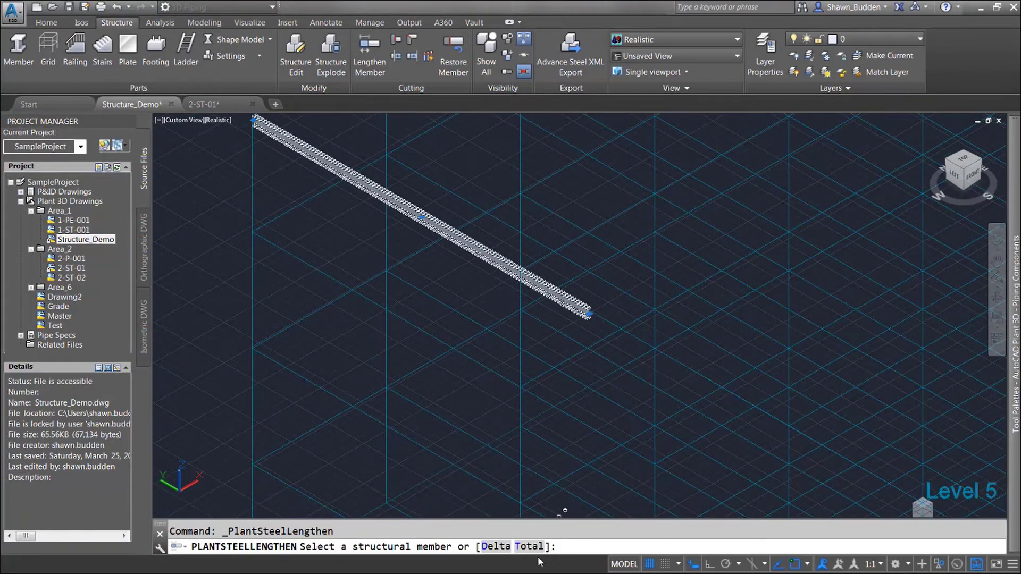
{"action": "left_click", "coordinate": [495, 547]}
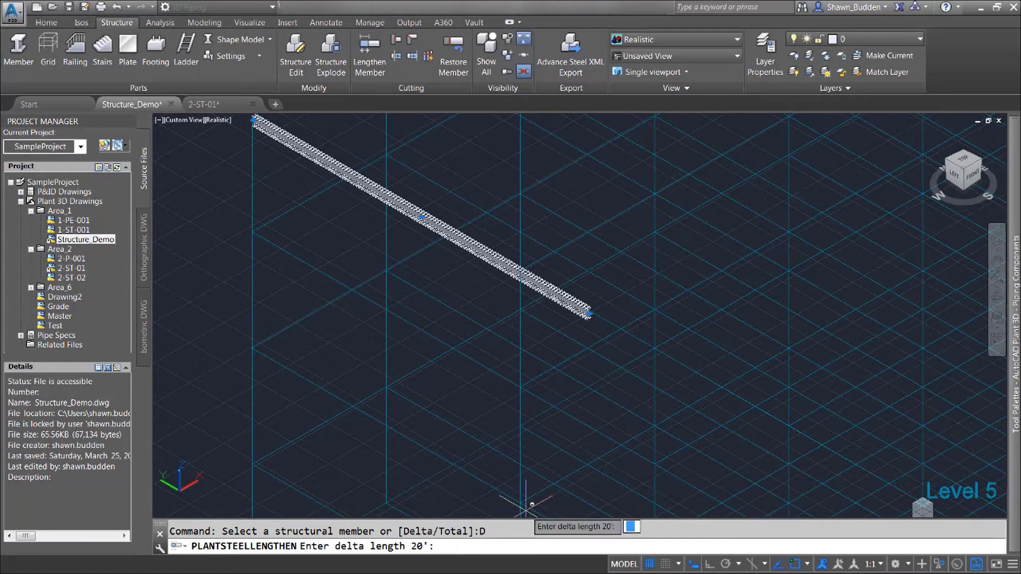
{"action": "type", "text": "10'"}
{"action": "key", "text": "Return"}
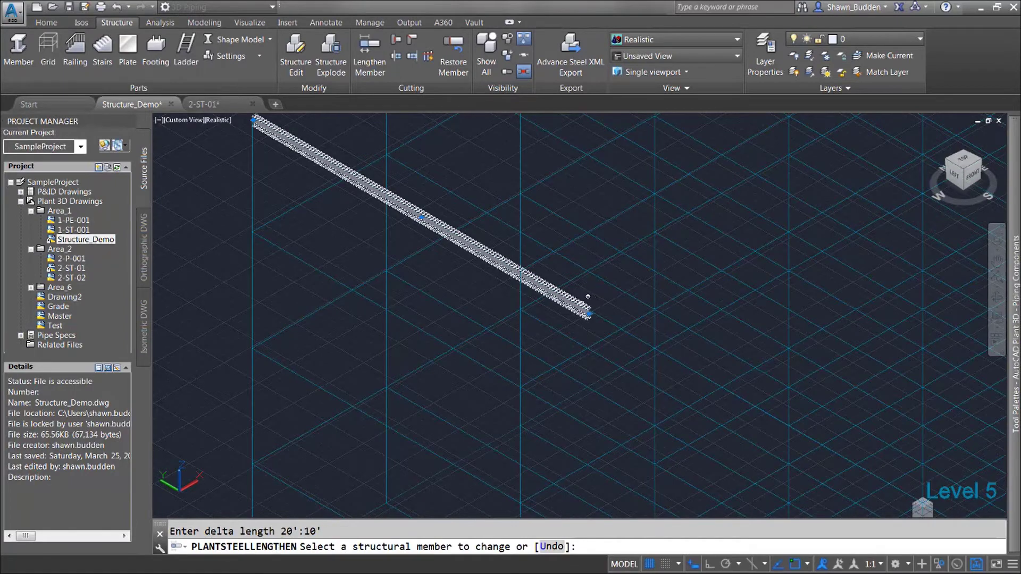
{"action": "left_click", "coordinate": [588, 297]}
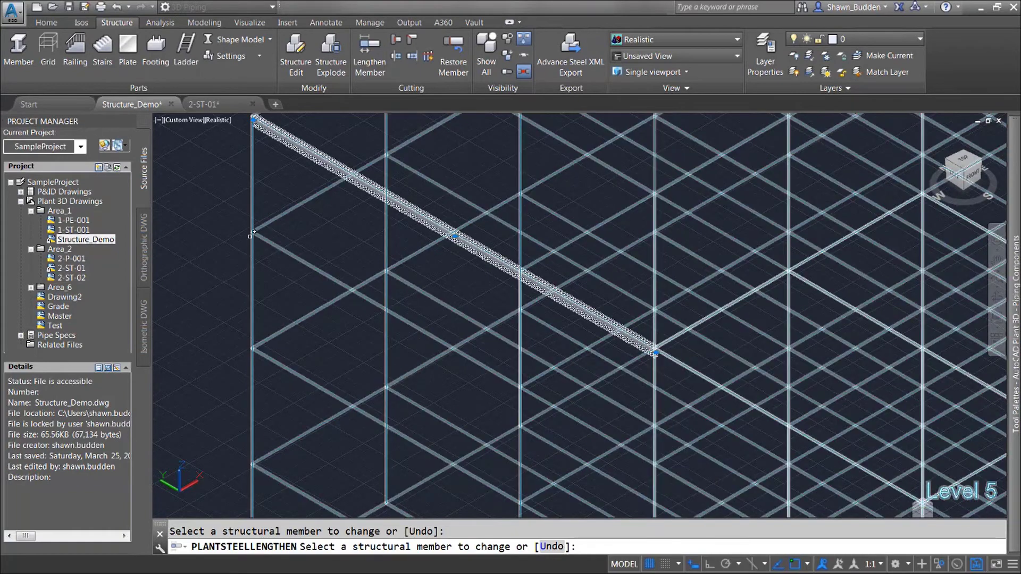
{"action": "key", "text": "Escape"}
{"action": "key", "text": "Escape"}
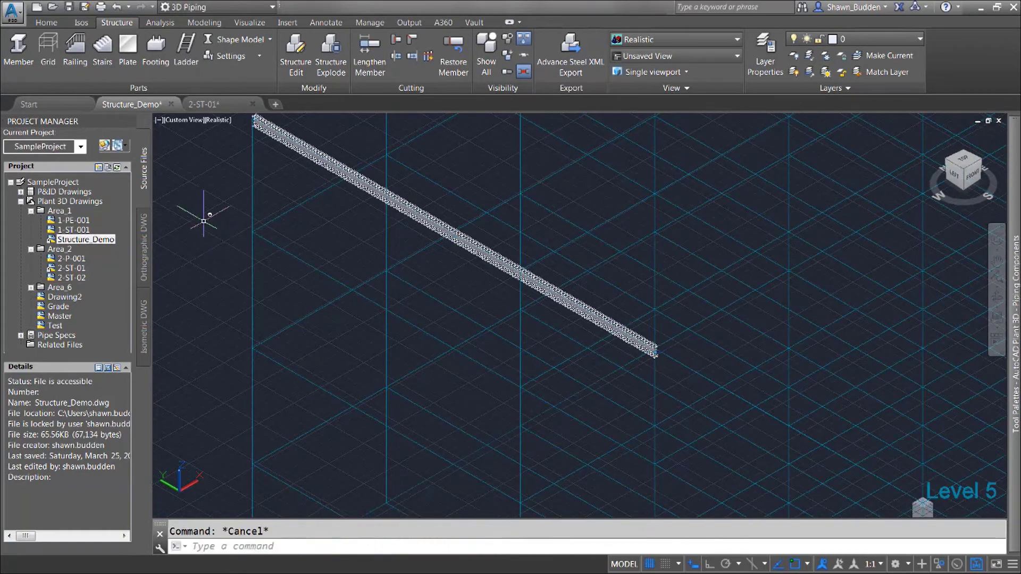
{"action": "middle_click_drag", "start_coordinate": [185, 213], "coordinate": [199, 261]}
{"action": "key", "text": "Escape"}
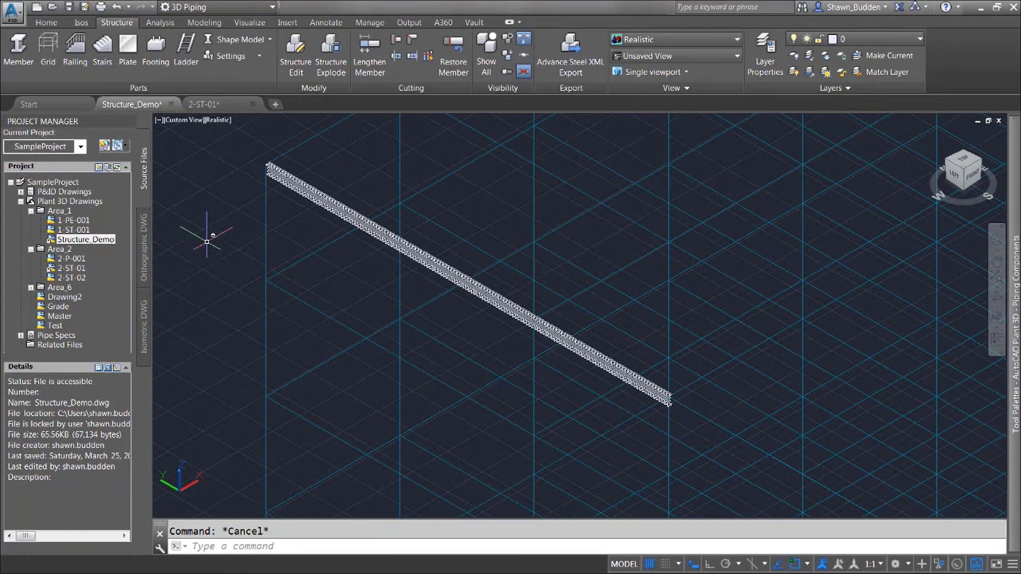
Set the beam's total length to 100' using Lengthen Member's Total option
{"action": "left_click", "coordinate": [209, 234]}
{"action": "key", "text": "Escape"}
{"action": "key", "text": "Escape"}
{"action": "left_click", "coordinate": [378, 62]}
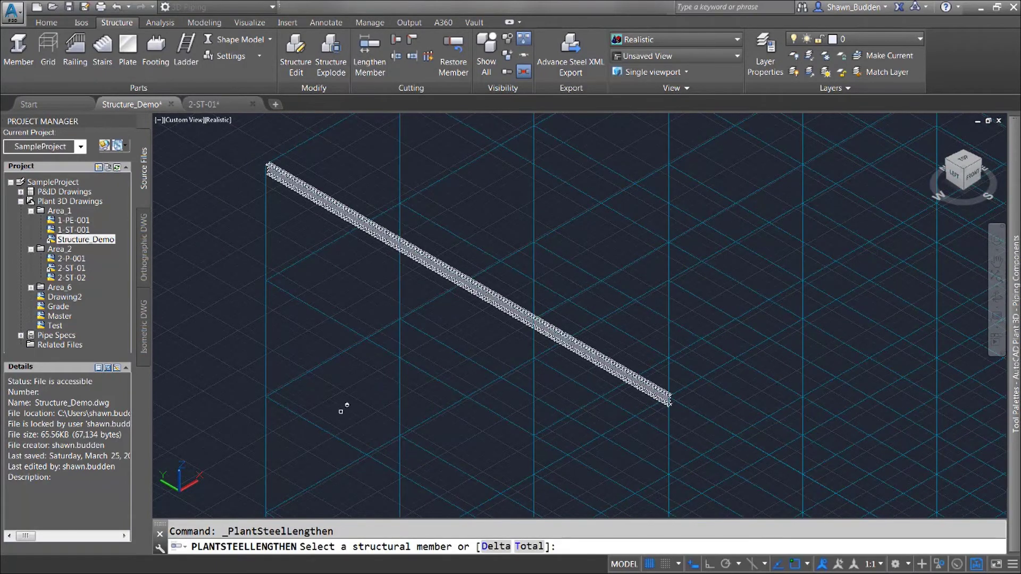
{"action": "left_click", "coordinate": [526, 547]}
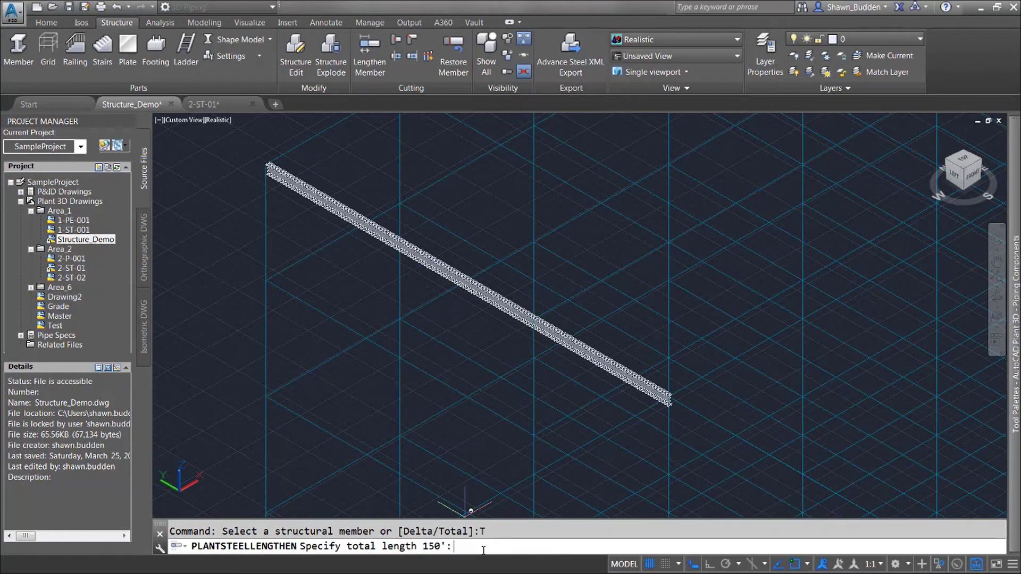
{"action": "type", "text": "100'"}
{"action": "key", "text": "Return"}
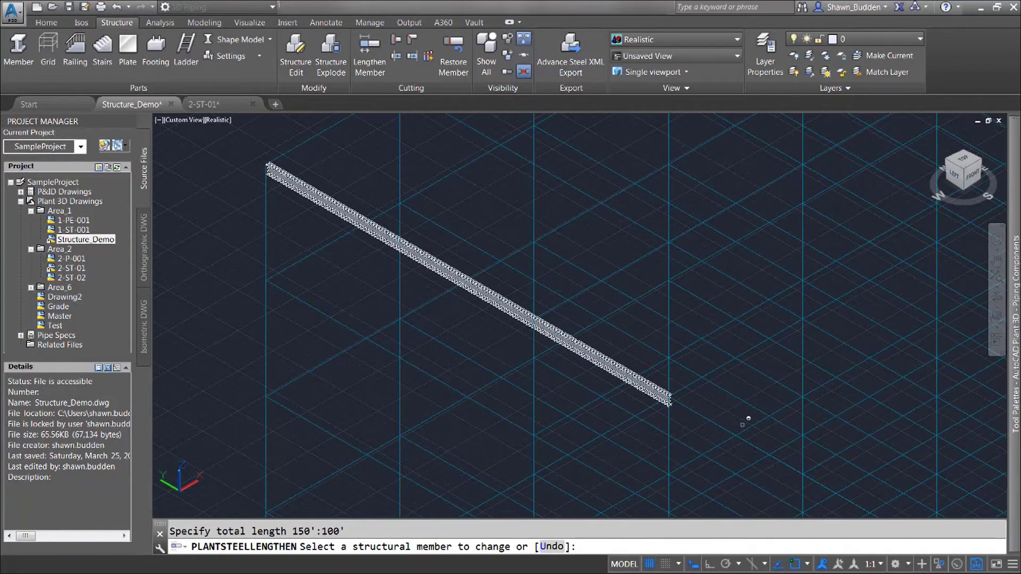
{"action": "left_click", "coordinate": [661, 383]}
{"action": "left_click", "coordinate": [659, 379]}
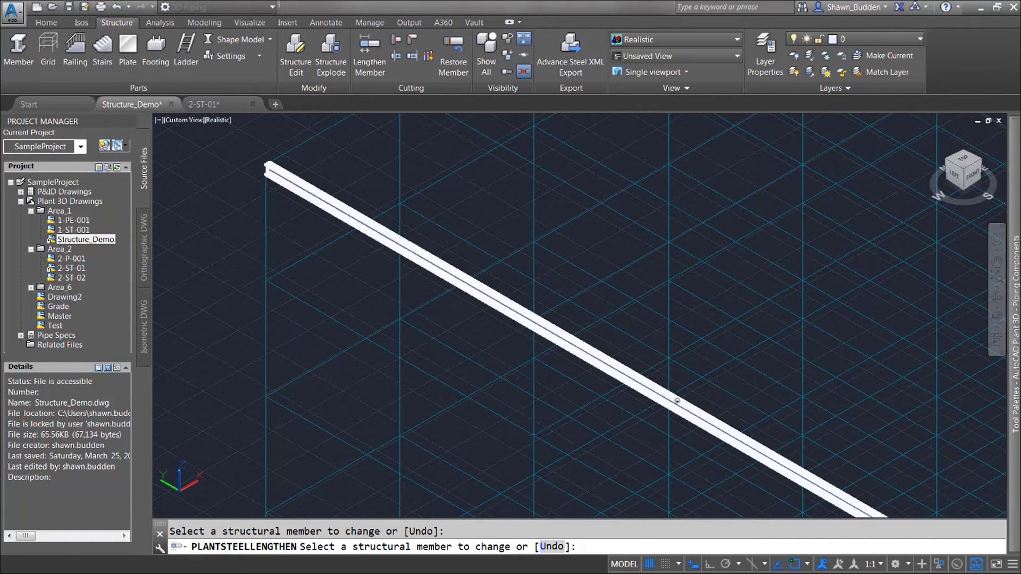
{"action": "scroll", "coordinate": [674, 402], "scroll_direction": "down", "scroll_amount": 5}
{"action": "scroll", "coordinate": [615, 348], "scroll_direction": "up", "scroll_amount": 5}
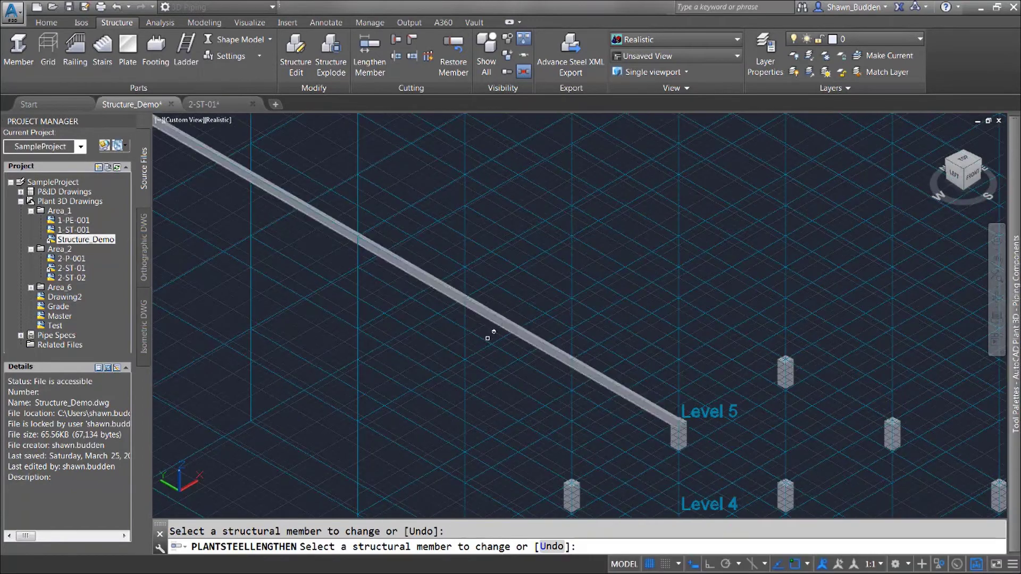
{"action": "key", "text": "Escape"}
{"action": "scroll", "coordinate": [865, 248], "scroll_direction": "down", "scroll_amount": 5}
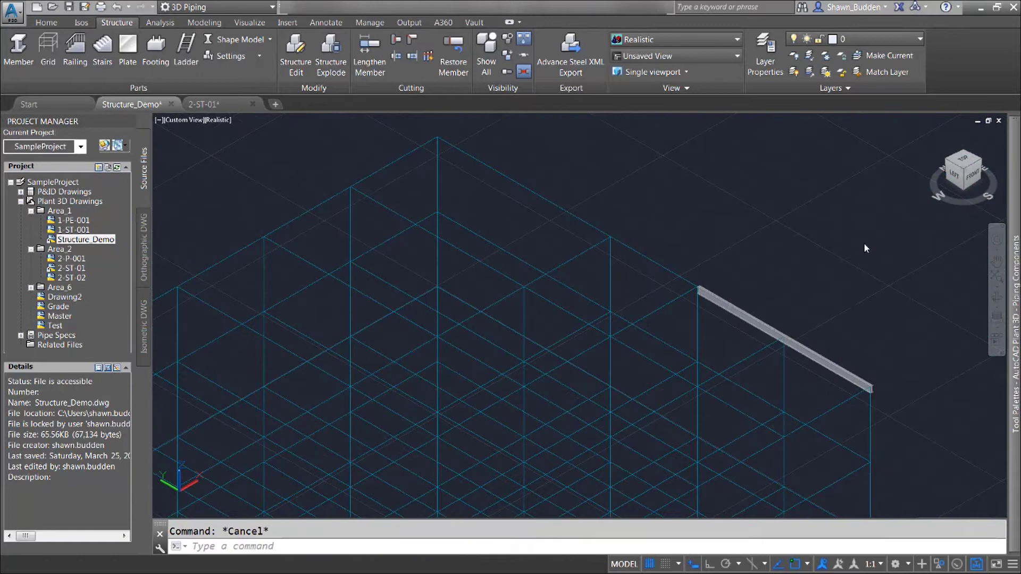
{"action": "left_click", "coordinate": [412, 57]}
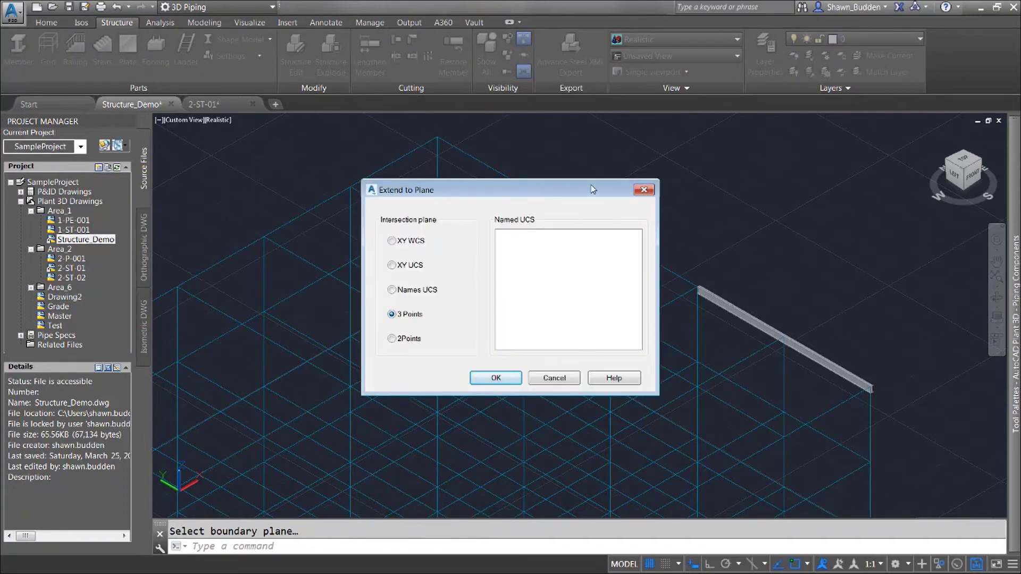
{"action": "left_click", "coordinate": [495, 378]}
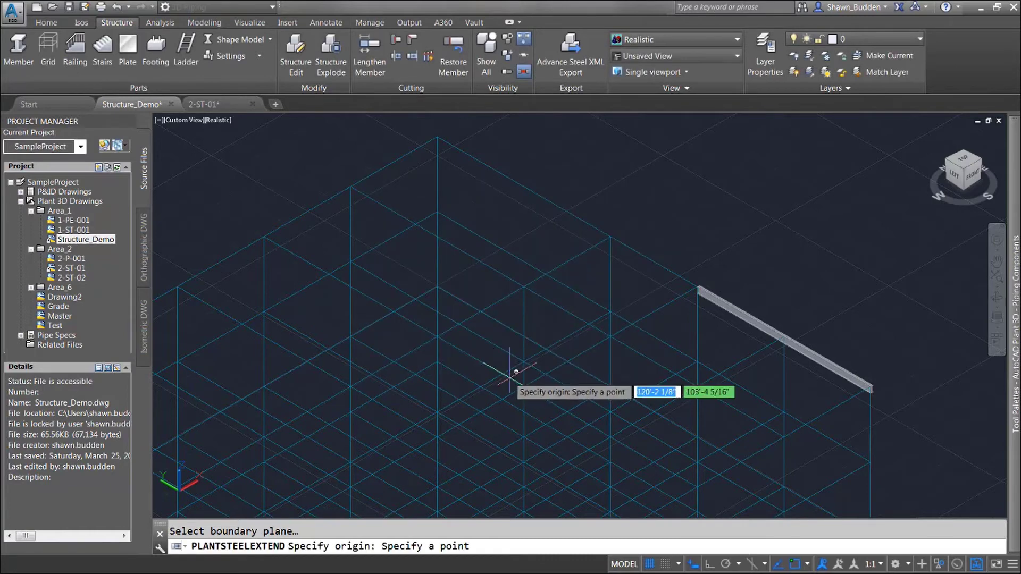
{"action": "left_click", "coordinate": [437, 211]}
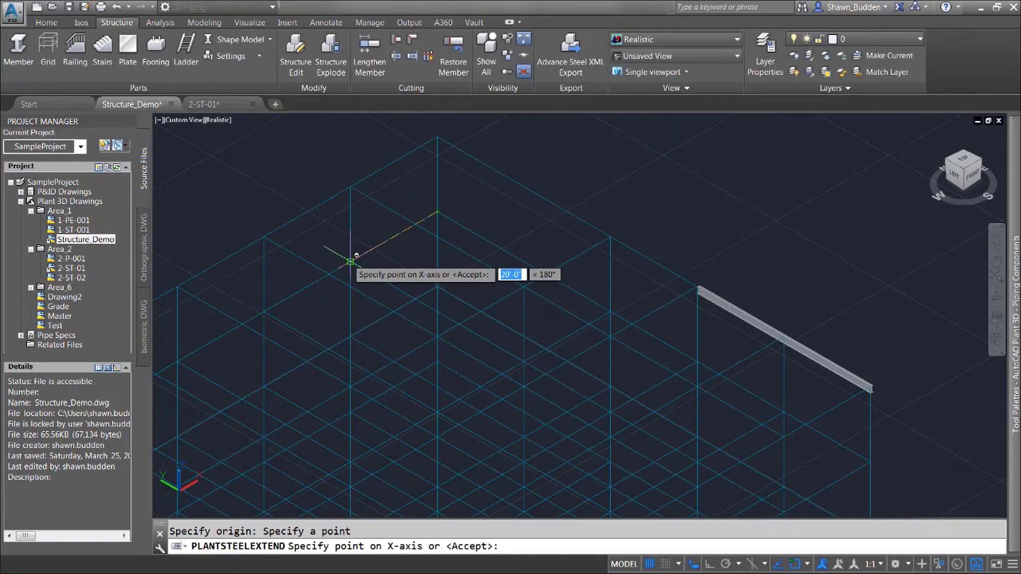
{"action": "left_click", "coordinate": [350, 262]}
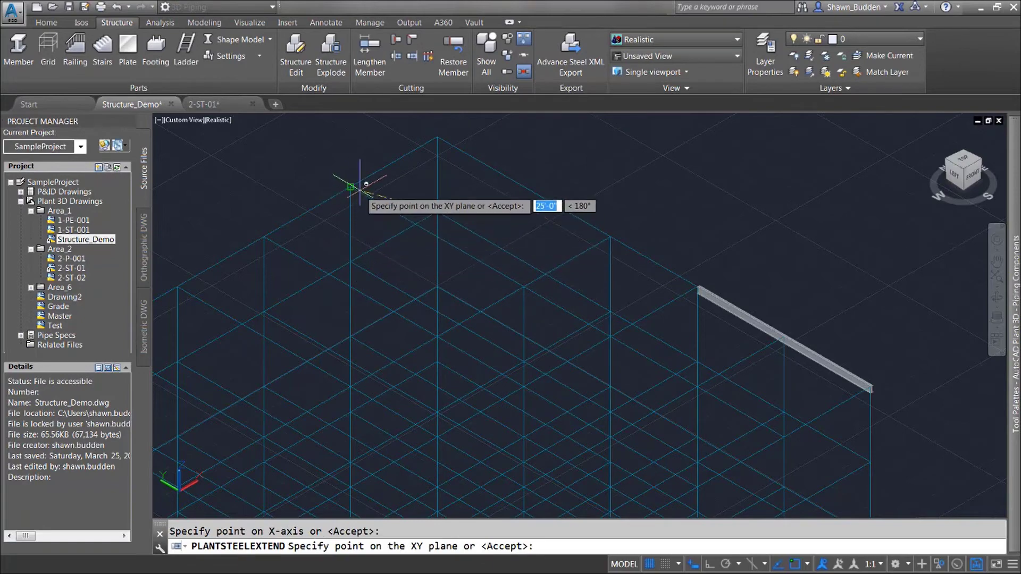
{"action": "key", "text": "Return"}
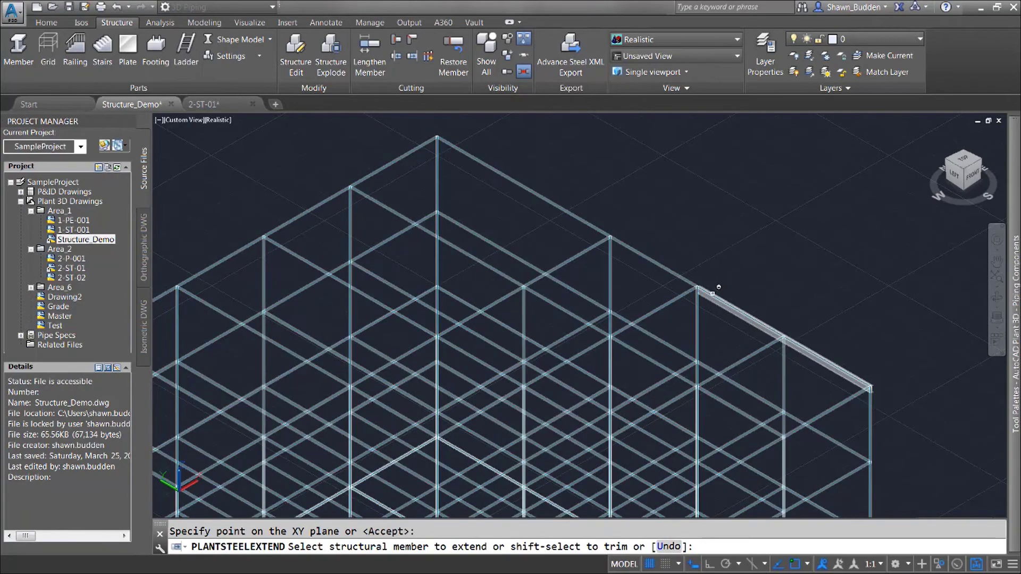
{"action": "left_click", "coordinate": [718, 287]}
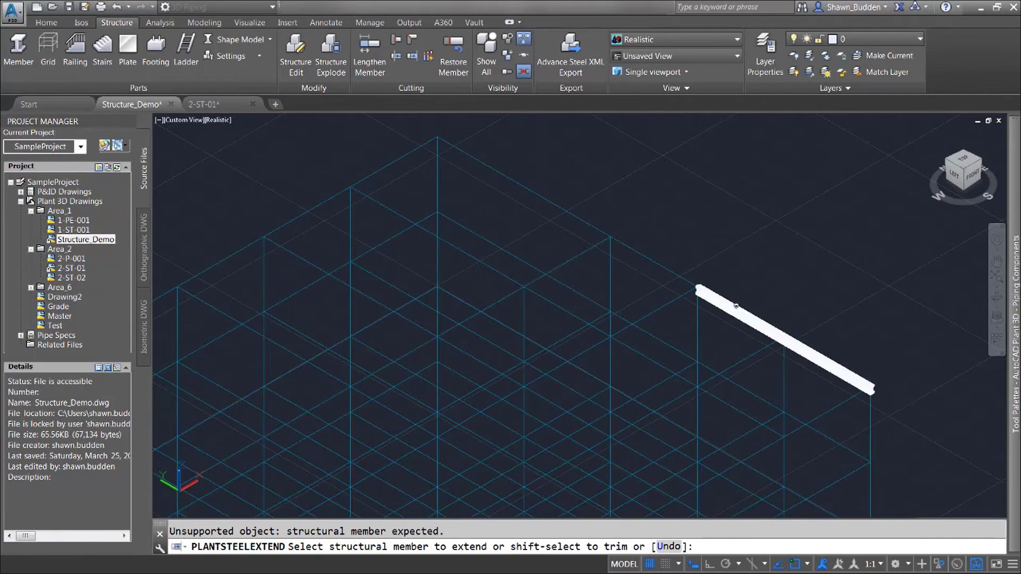
{"action": "left_click", "coordinate": [737, 300]}
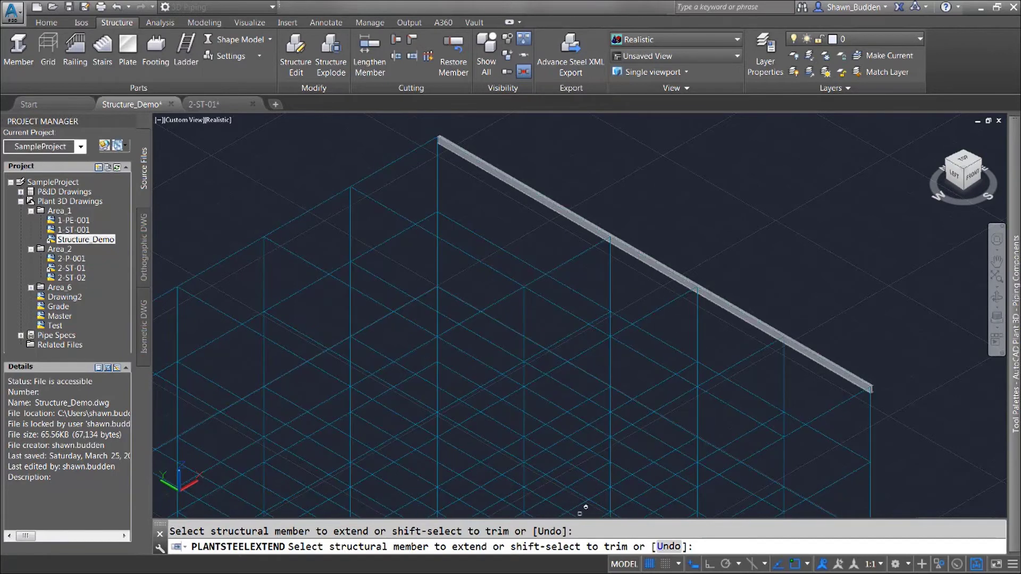
{"action": "left_click", "coordinate": [668, 547]}
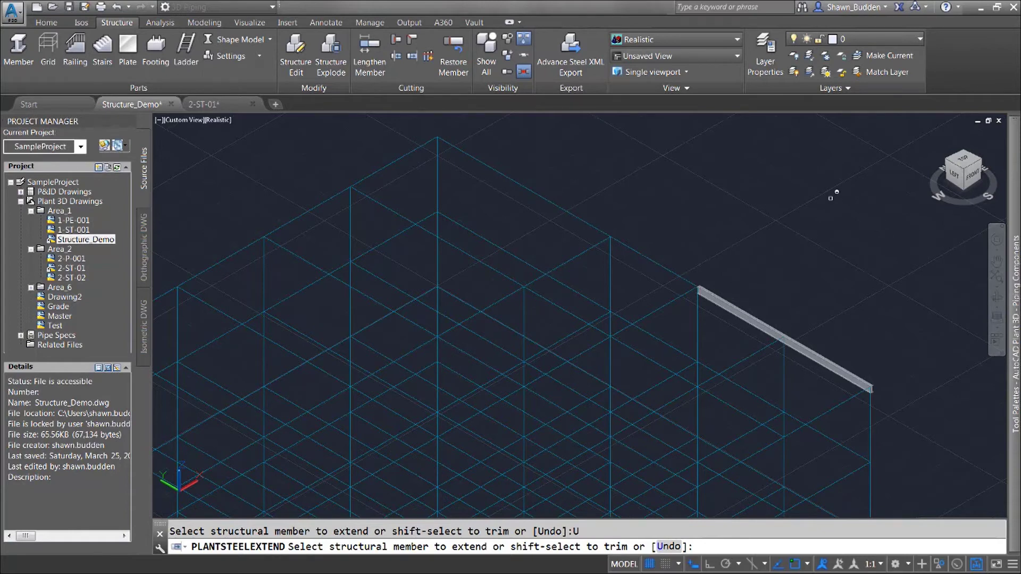
{"action": "key", "text": "Escape"}
{"action": "scroll", "coordinate": [799, 340], "scroll_direction": "down", "scroll_amount": 2}
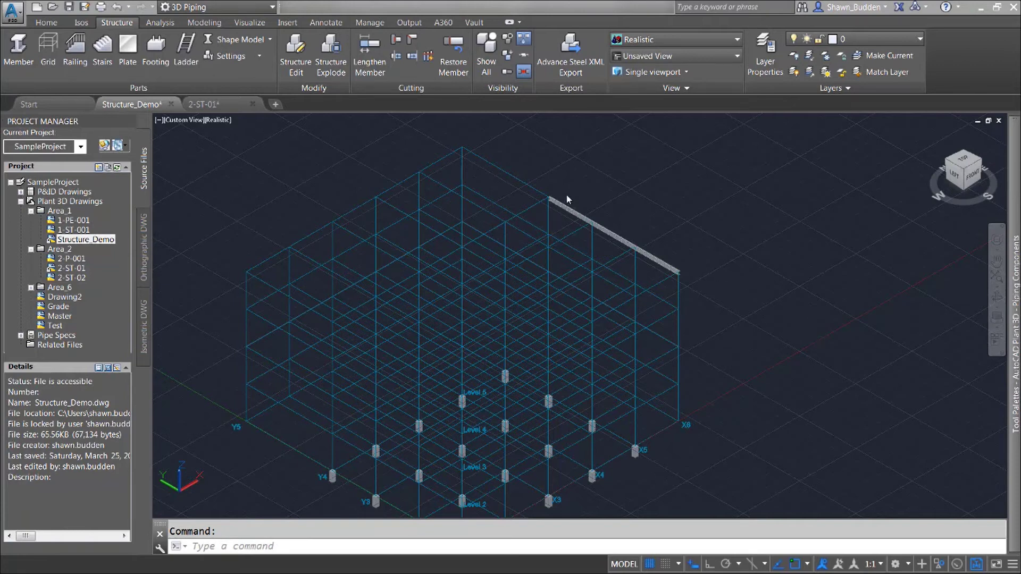
{"action": "scroll", "coordinate": [620, 195], "scroll_direction": "up", "scroll_amount": 5}
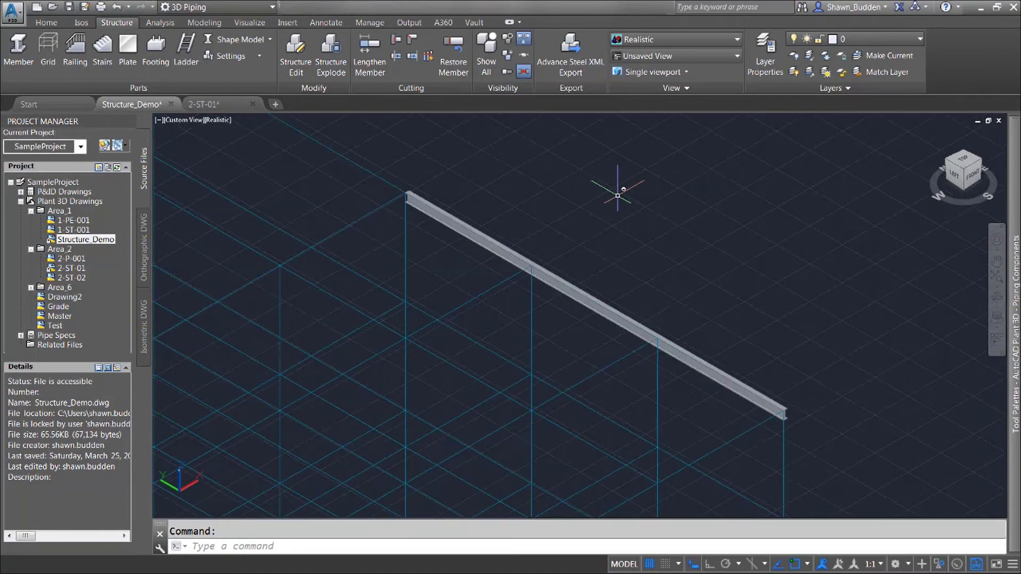
Trim the beam's upper-left end to a vertical plane defined by three grid points
{"action": "middle_click_drag", "start_coordinate": [617, 200], "coordinate": [660, 134]}
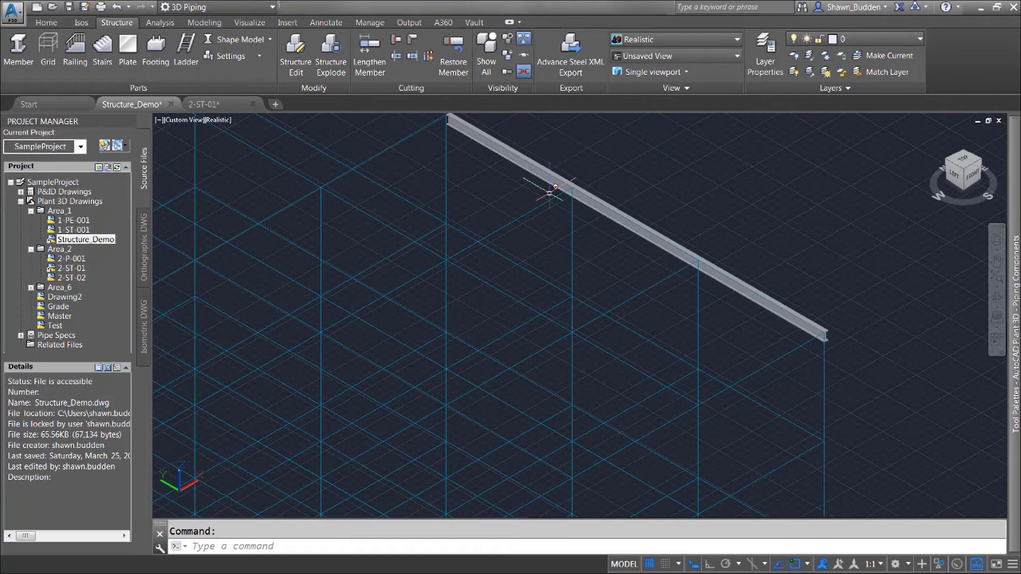
{"action": "left_click", "coordinate": [392, 58]}
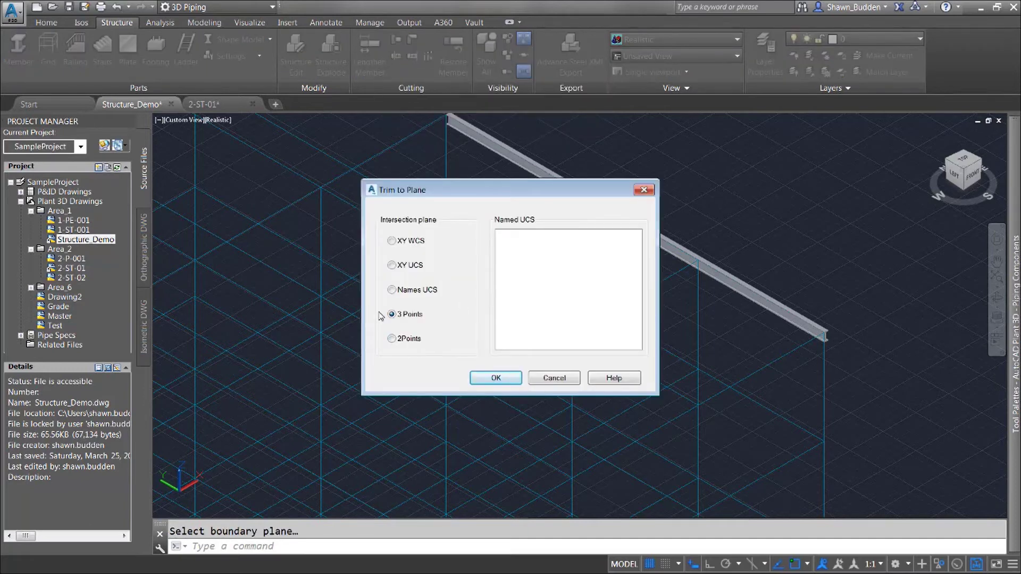
{"action": "left_click", "coordinate": [495, 378]}
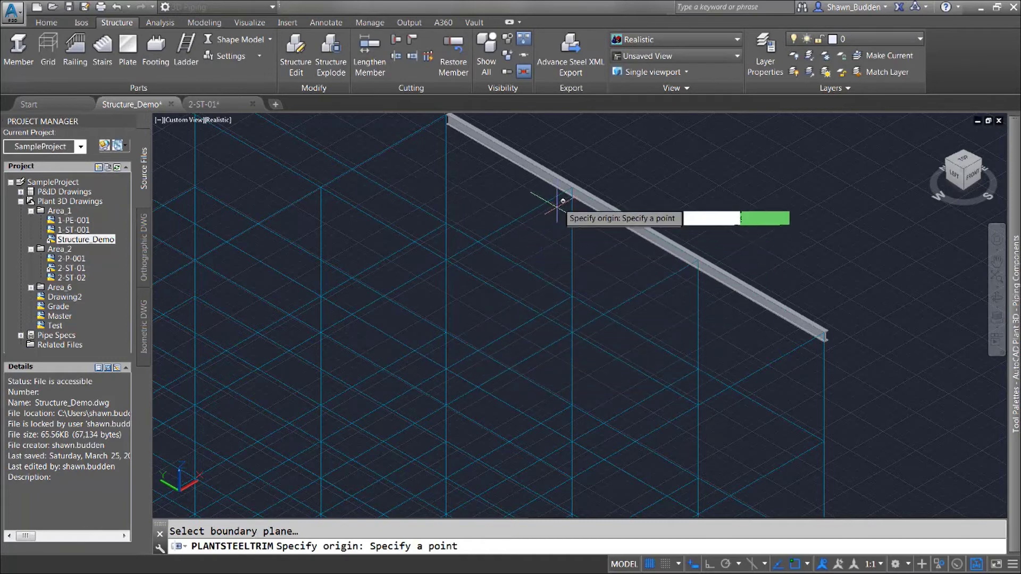
{"action": "left_click", "coordinate": [572, 187]}
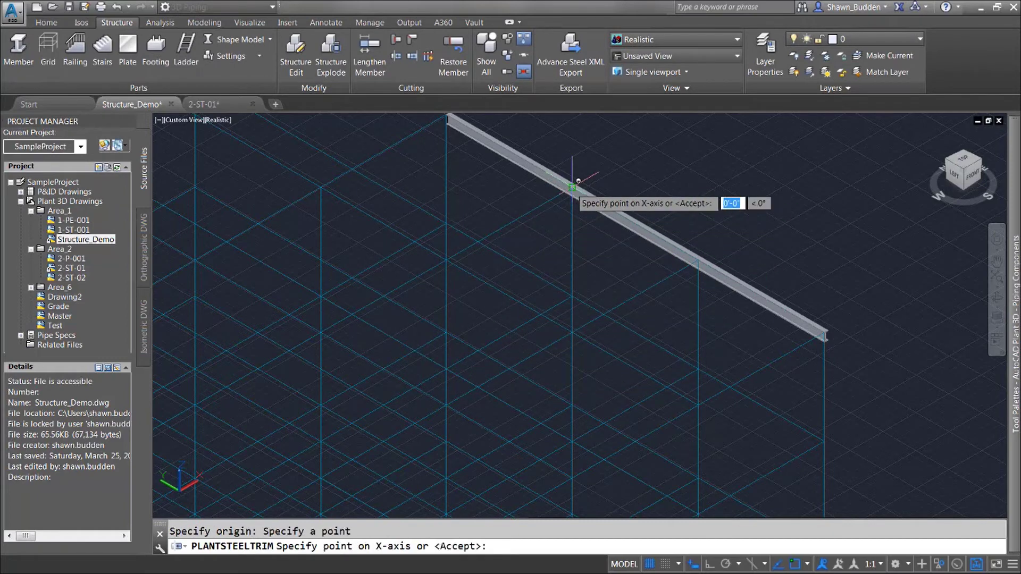
{"action": "left_click", "coordinate": [446, 260]}
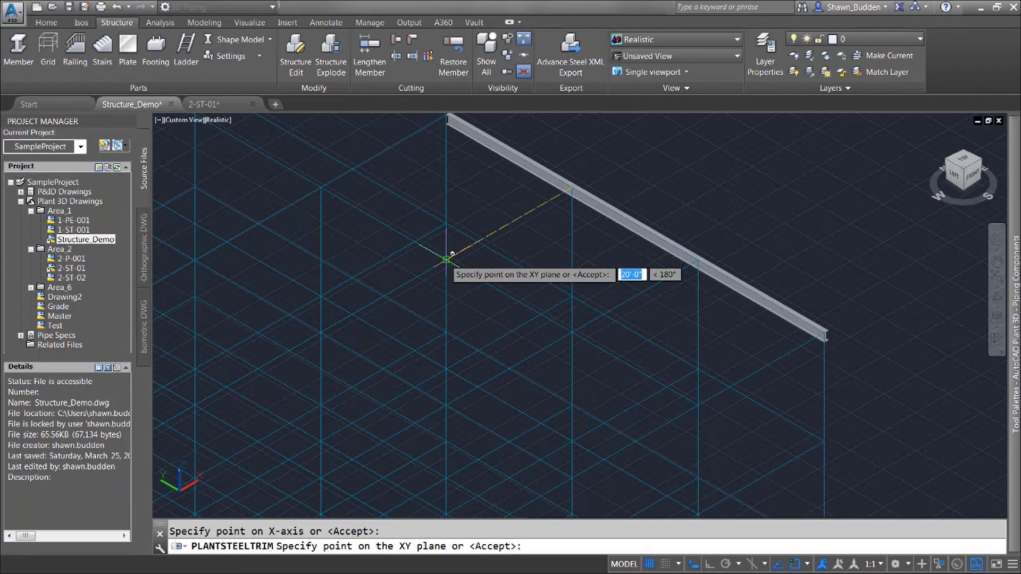
{"action": "left_click", "coordinate": [447, 370]}
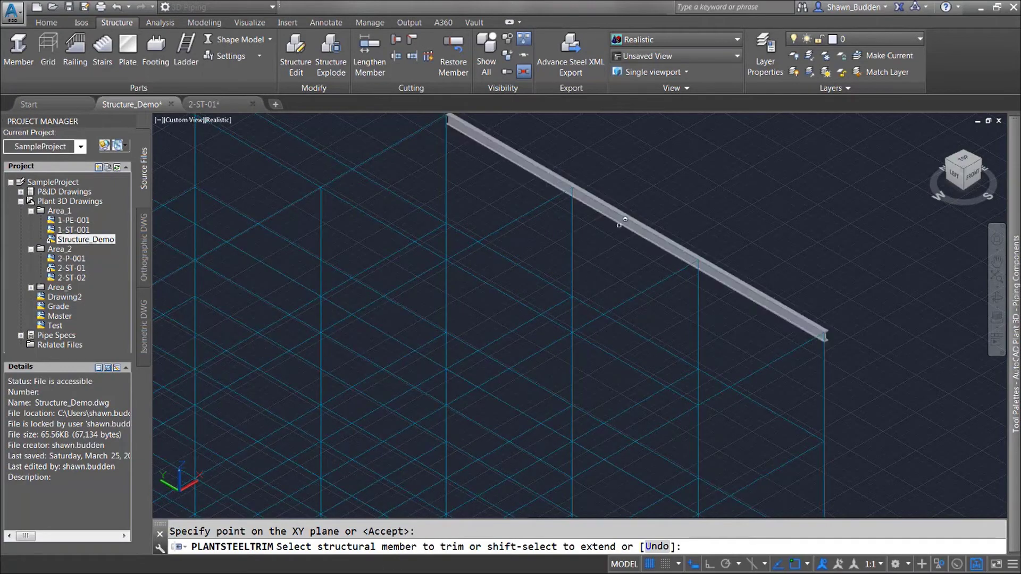
{"action": "left_click", "coordinate": [632, 216]}
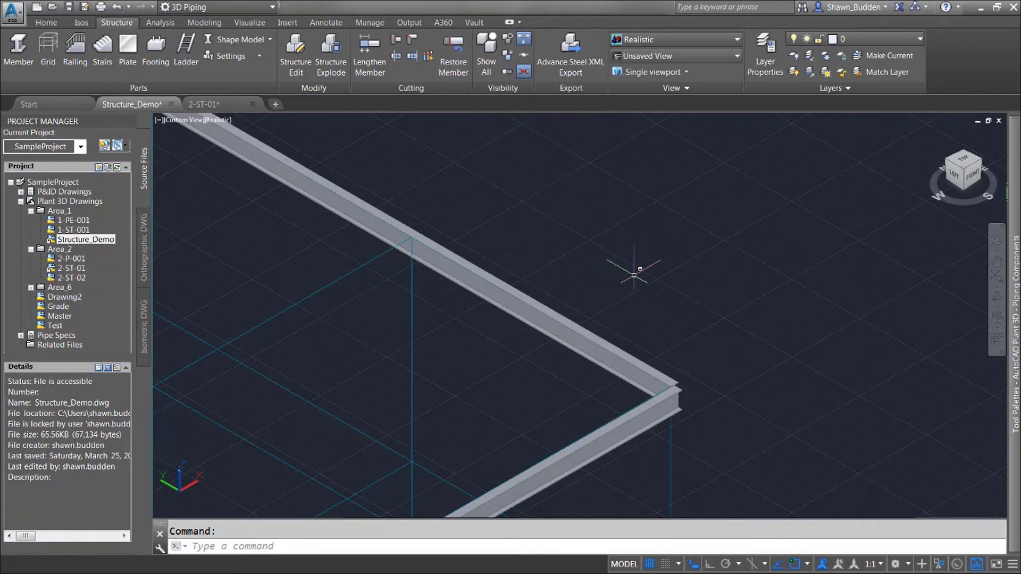
Zoom and pan in close on the joint where the two steel beams overlap
{"action": "scroll", "coordinate": [661, 451], "scroll_direction": "up", "scroll_amount": 2}
{"action": "scroll", "coordinate": [661, 451], "scroll_direction": "up", "scroll_amount": 1}
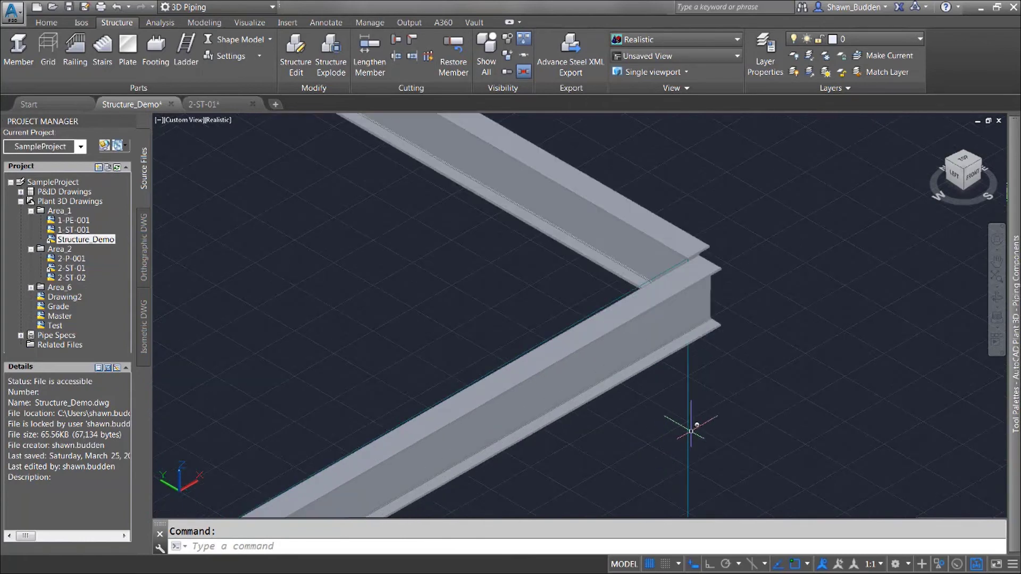
{"action": "scroll", "coordinate": [490, 240], "scroll_direction": "up", "scroll_amount": 1}
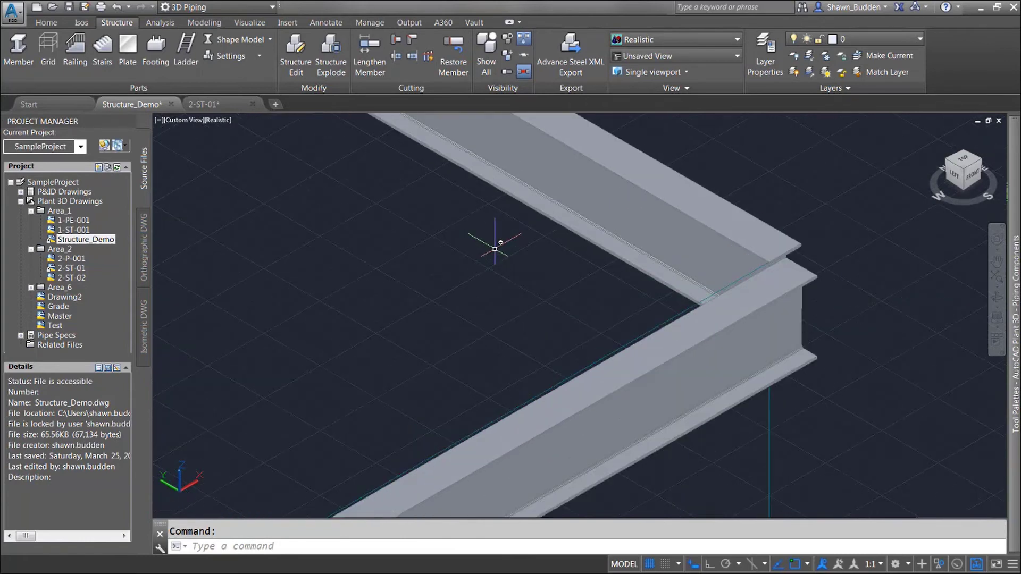
{"action": "middle_click_drag", "start_coordinate": [479, 242], "coordinate": [420, 245]}
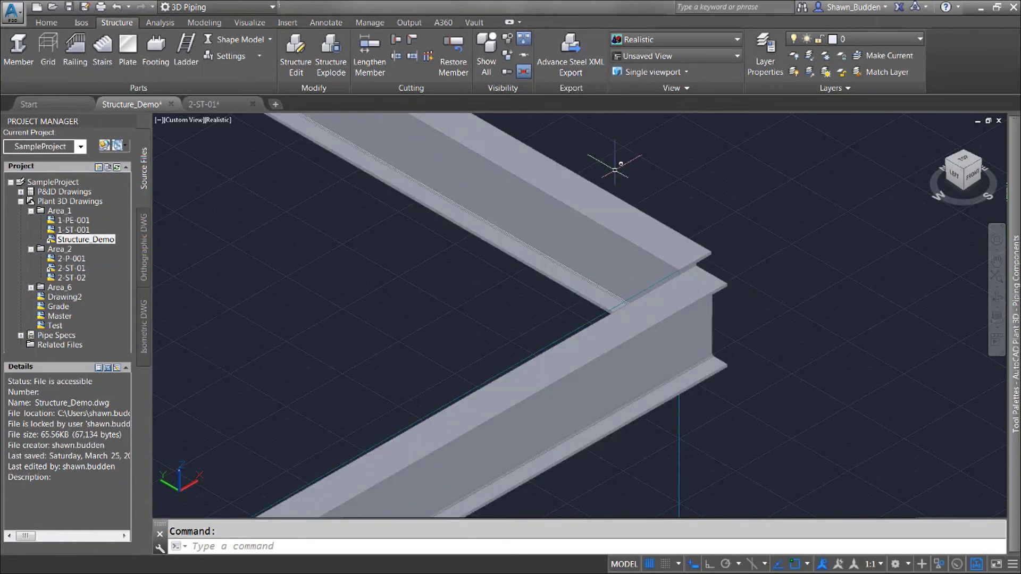
Cut the lower beam back against the upper beam as the limiting member
{"action": "left_click", "coordinate": [396, 41]}
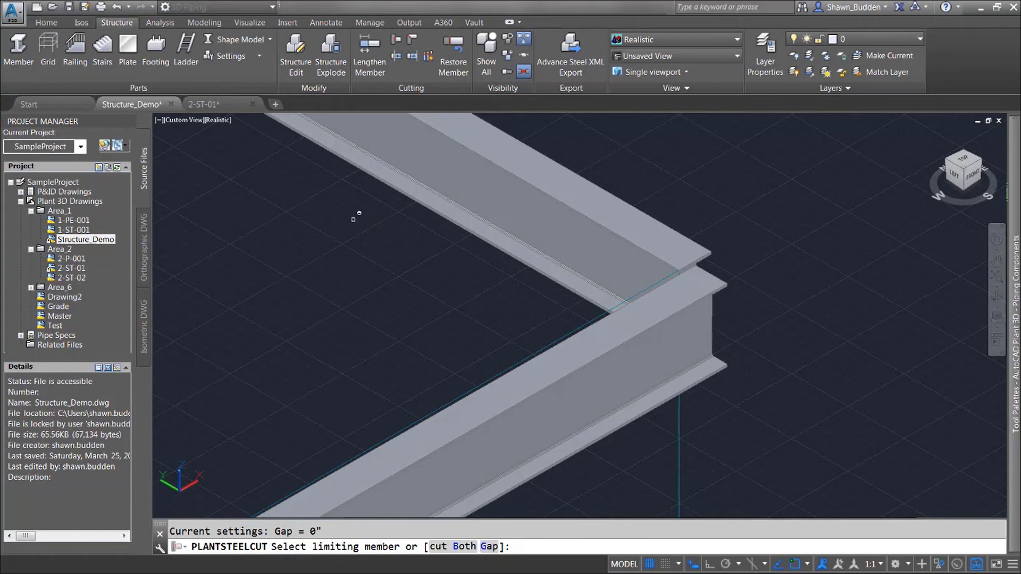
{"action": "left_click", "coordinate": [558, 176]}
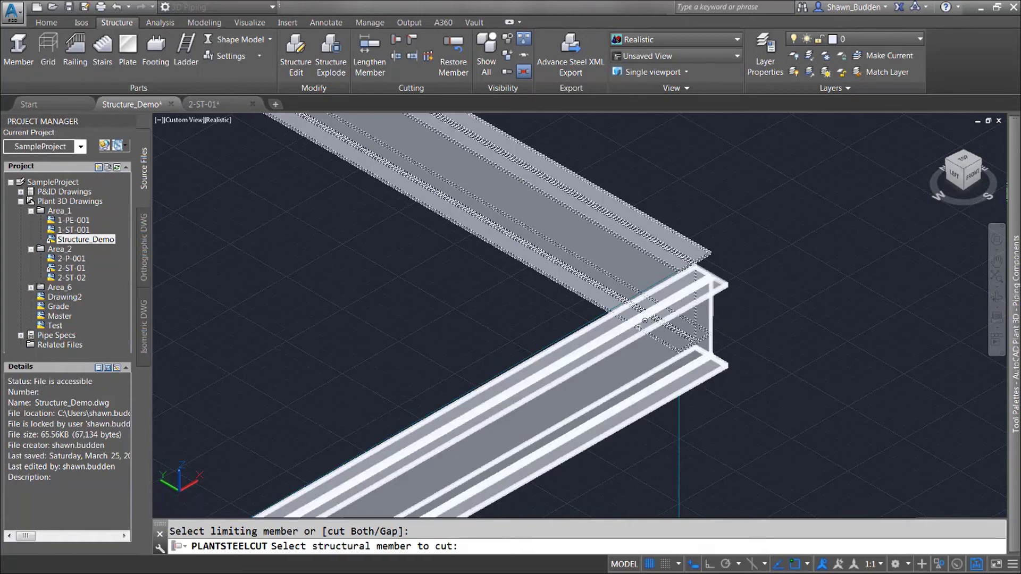
{"action": "left_click", "coordinate": [645, 321]}
{"action": "mouse_move", "coordinate": [1002, 165]}
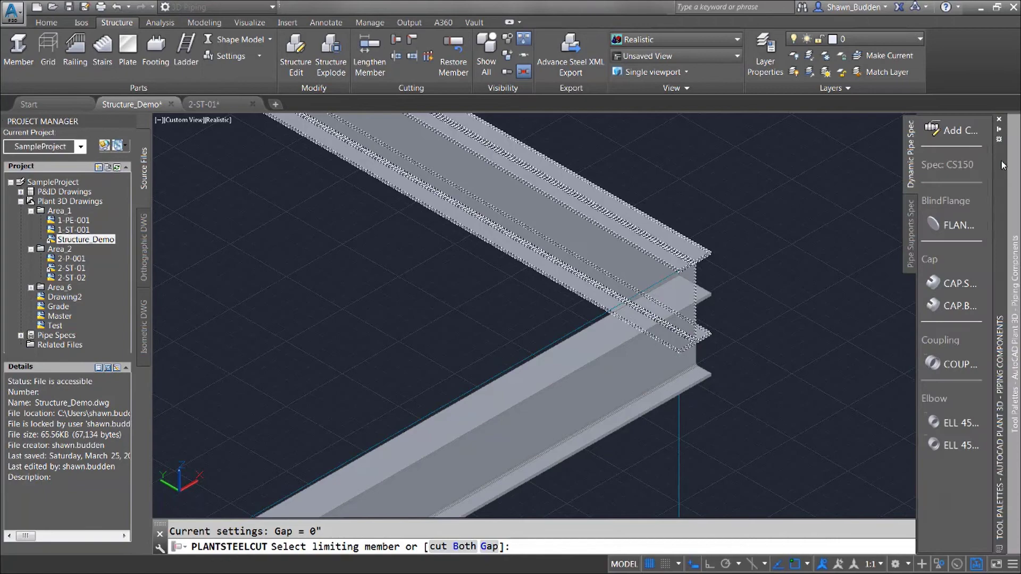
{"action": "right_click", "coordinate": [845, 190]}
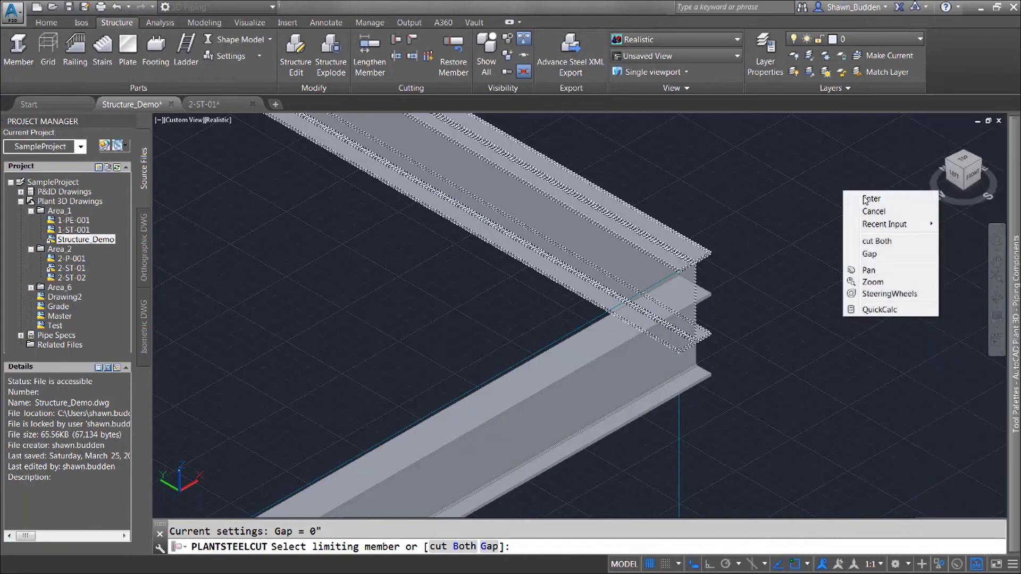
{"action": "left_click", "coordinate": [864, 199]}
From Top view at the X6 corner, restore the horizontal beam's uncut end with Restore Member
{"action": "left_click", "coordinate": [932, 172]}
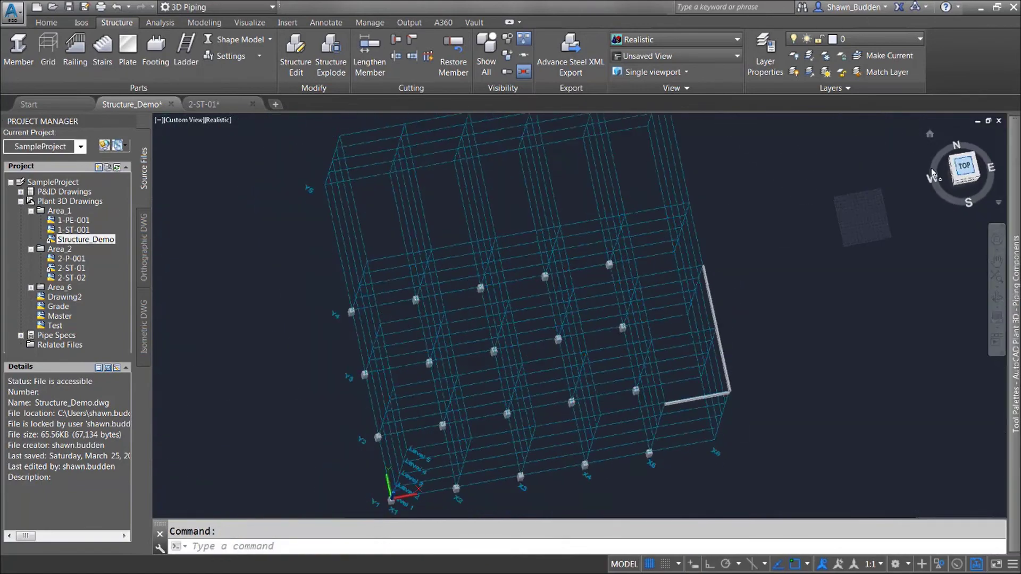
{"action": "scroll", "coordinate": [691, 433], "scroll_direction": "up", "scroll_amount": 6}
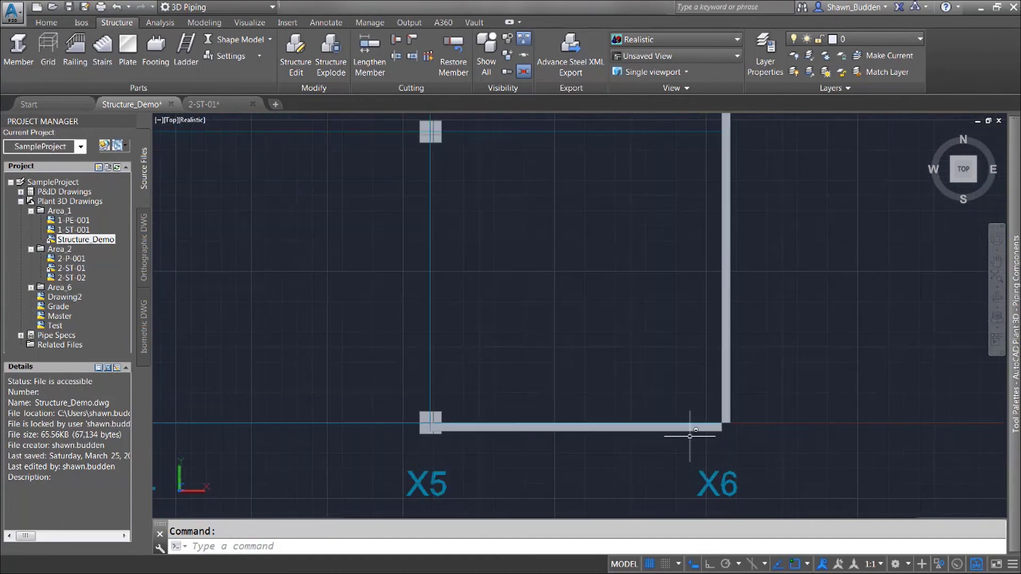
{"action": "scroll", "coordinate": [692, 434], "scroll_direction": "up", "scroll_amount": 5}
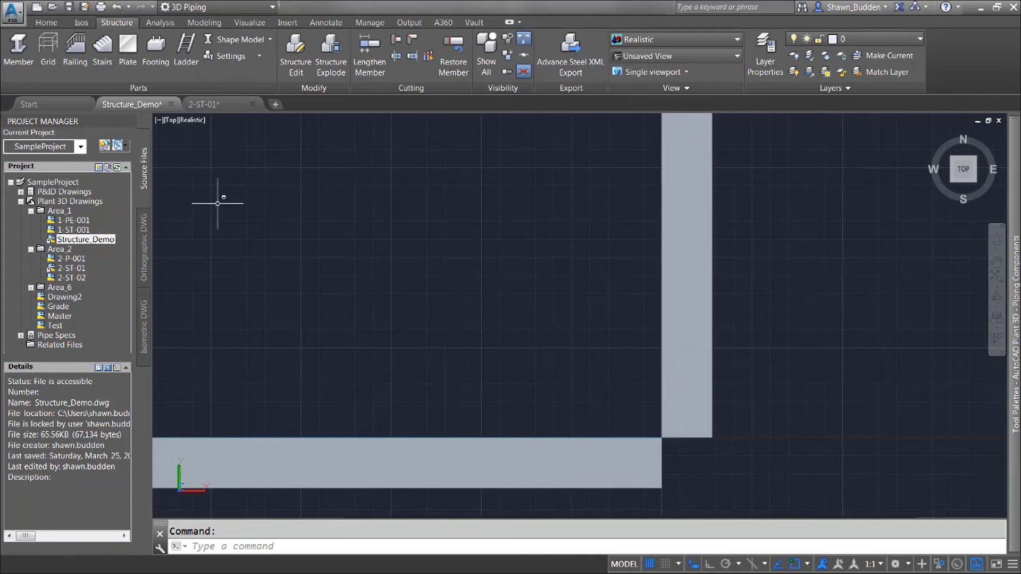
{"action": "left_click", "coordinate": [458, 43]}
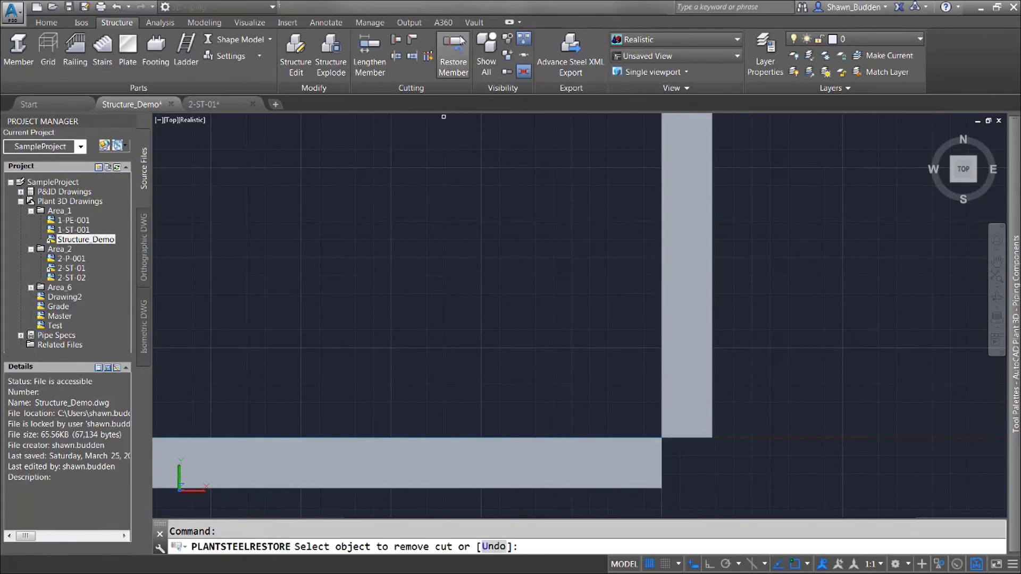
{"action": "left_click", "coordinate": [535, 465]}
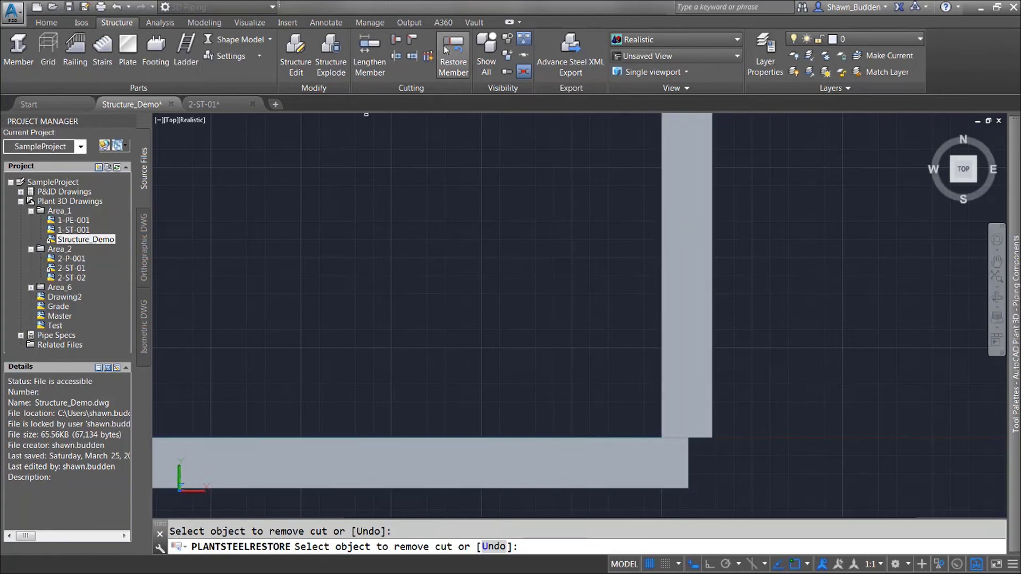
{"action": "right_click", "coordinate": [400, 273]}
{"action": "left_click", "coordinate": [423, 292]}
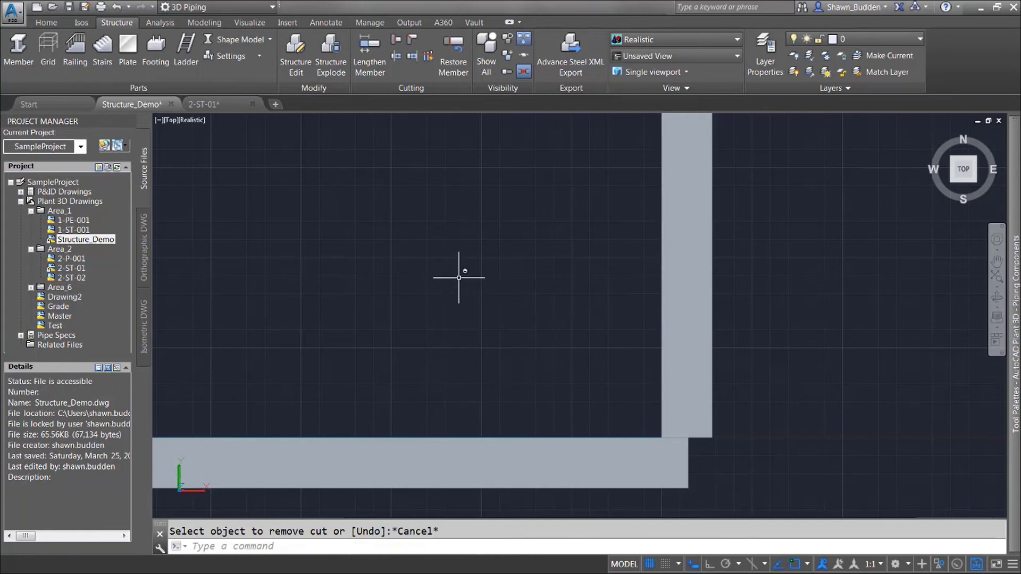
Miter the vertical and horizontal members at the corner, choosing the Gap option
{"action": "left_click", "coordinate": [414, 41]}
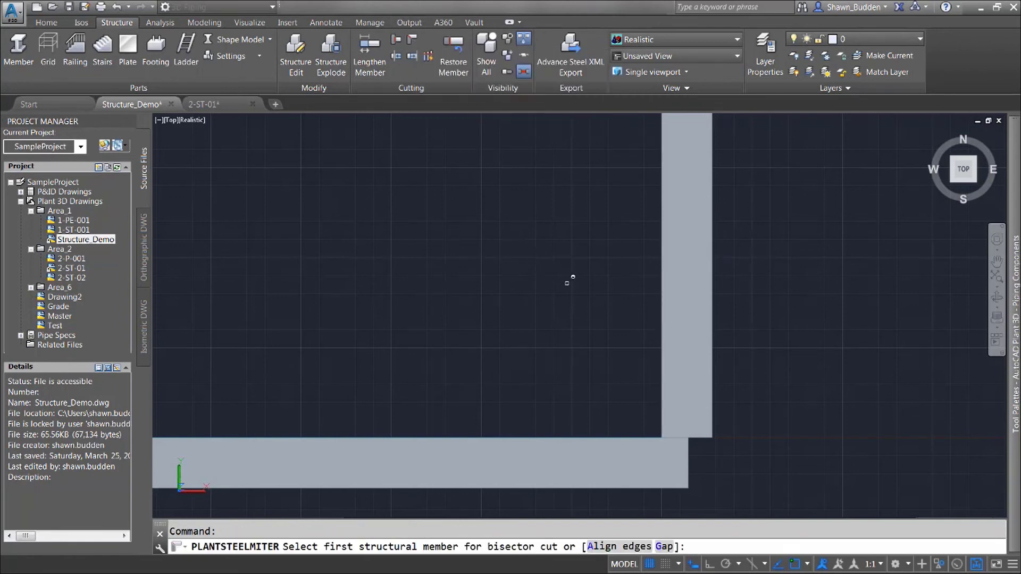
{"action": "left_click", "coordinate": [675, 313]}
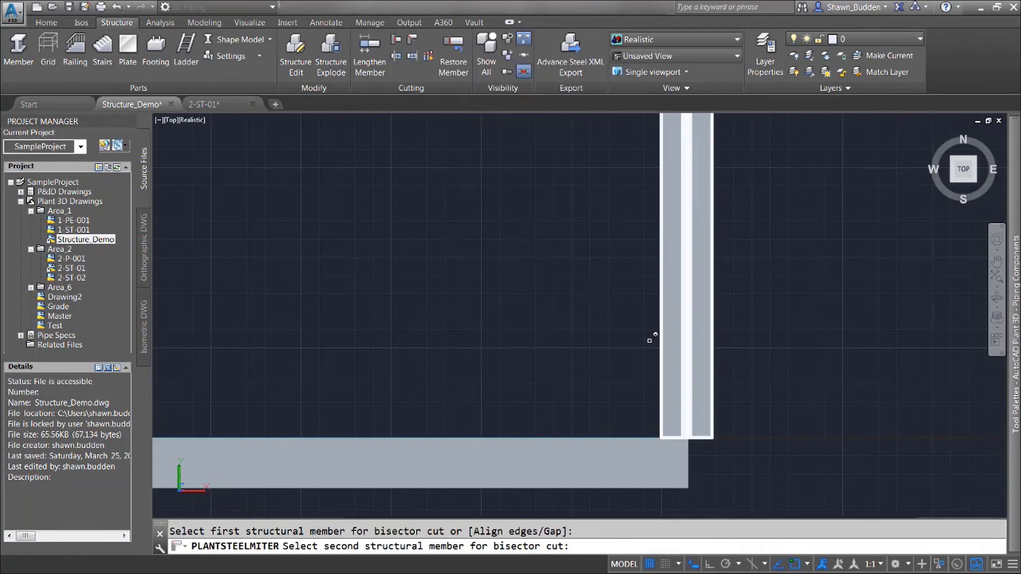
{"action": "left_click", "coordinate": [577, 456]}
{"action": "scroll", "coordinate": [656, 484], "scroll_direction": "up", "scroll_amount": 5}
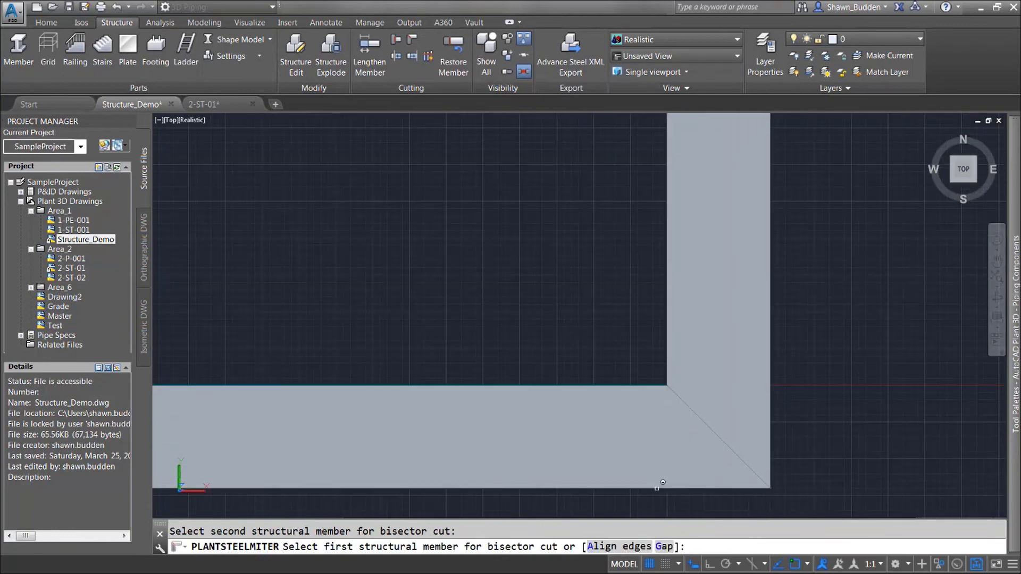
{"action": "scroll", "coordinate": [675, 469], "scroll_direction": "up", "scroll_amount": 3}
{"action": "scroll", "coordinate": [537, 383], "scroll_direction": "down", "scroll_amount": 3}
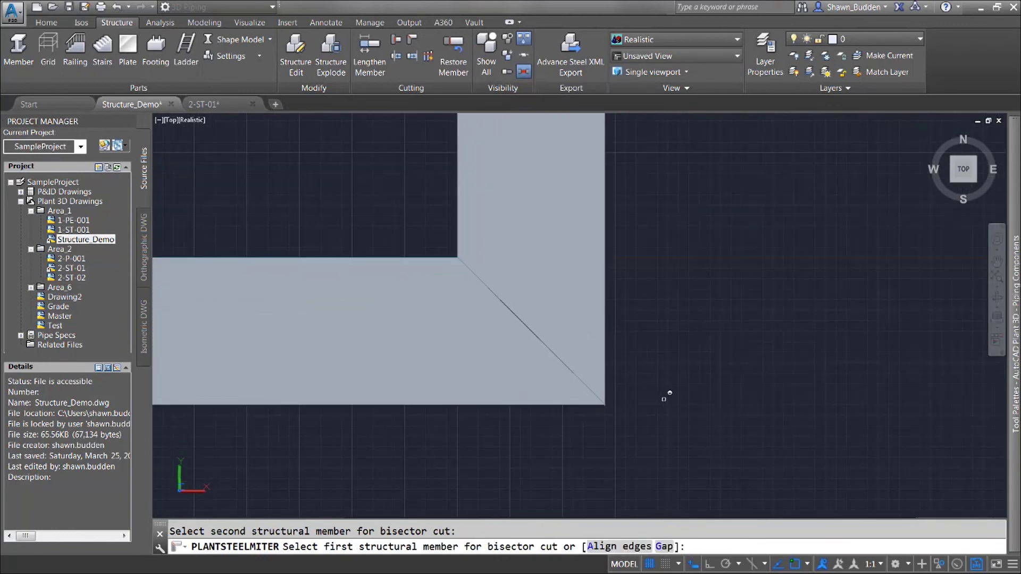
{"action": "left_click", "coordinate": [664, 546]}
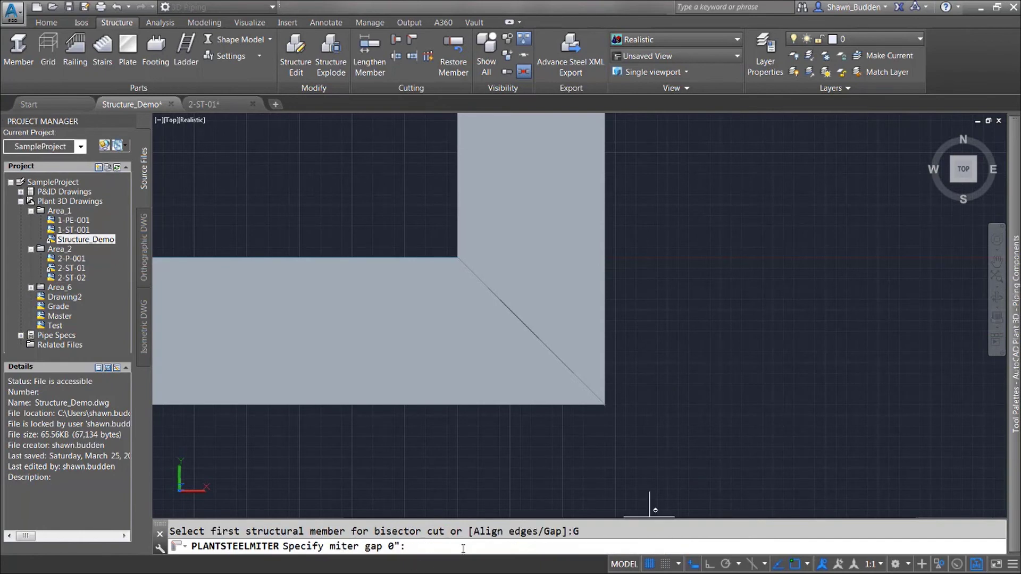
{"action": "scroll", "coordinate": [674, 371], "scroll_direction": "down", "scroll_amount": 2}
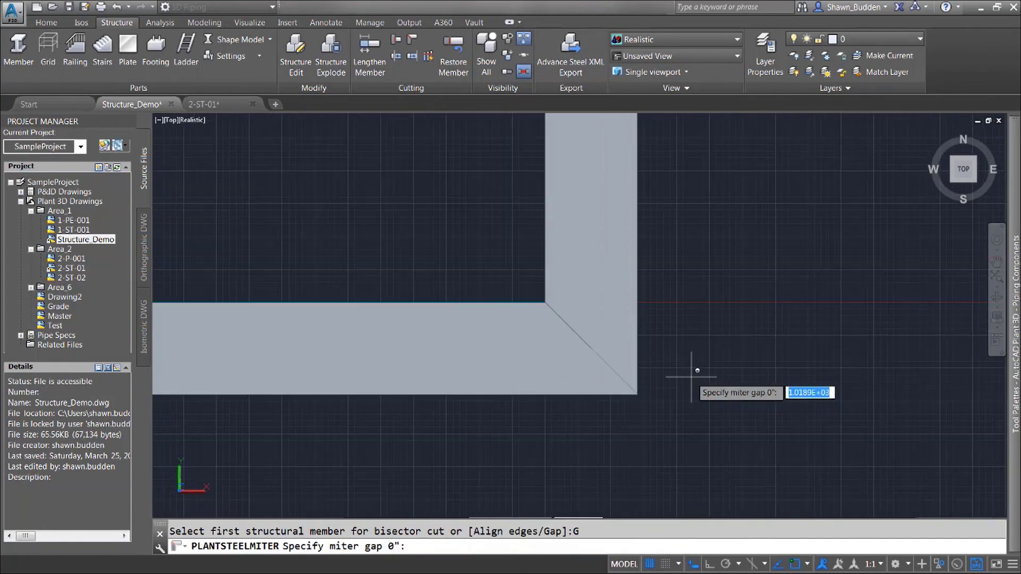
{"action": "scroll", "coordinate": [693, 377], "scroll_direction": "down", "scroll_amount": 2}
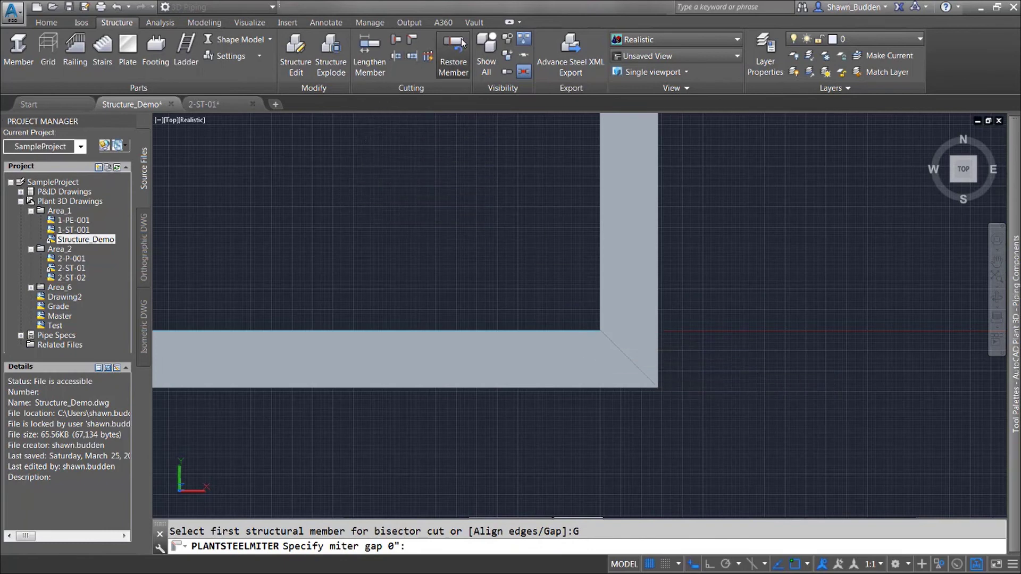
Restore both members to remove their miter cuts
{"action": "left_click", "coordinate": [402, 59]}
{"action": "left_click", "coordinate": [631, 231]}
{"action": "left_click", "coordinate": [581, 364]}
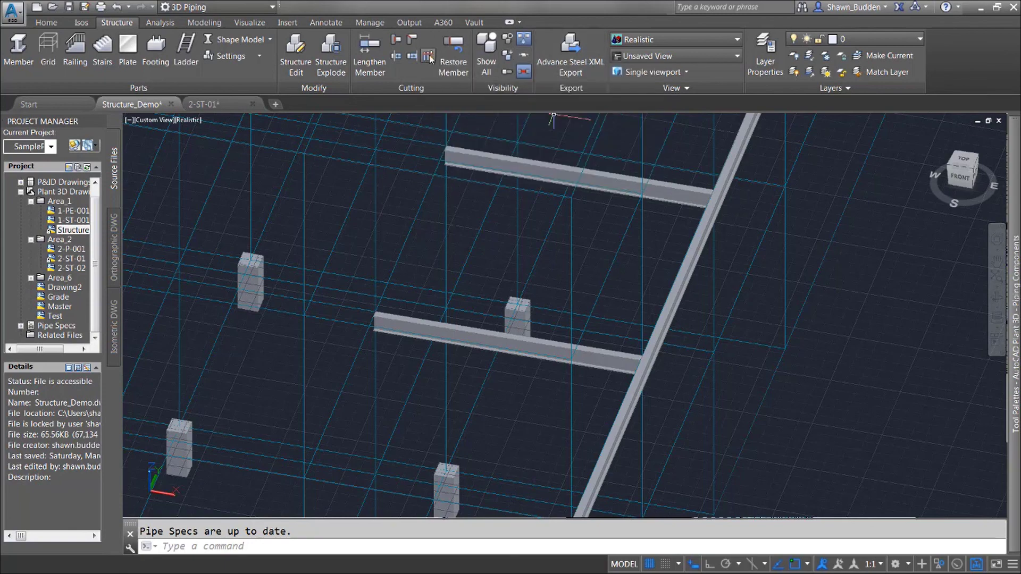
Edge-cut the upper and lower beams back from the diagonal with a 24 (2') gap
{"action": "left_click", "coordinate": [429, 56]}
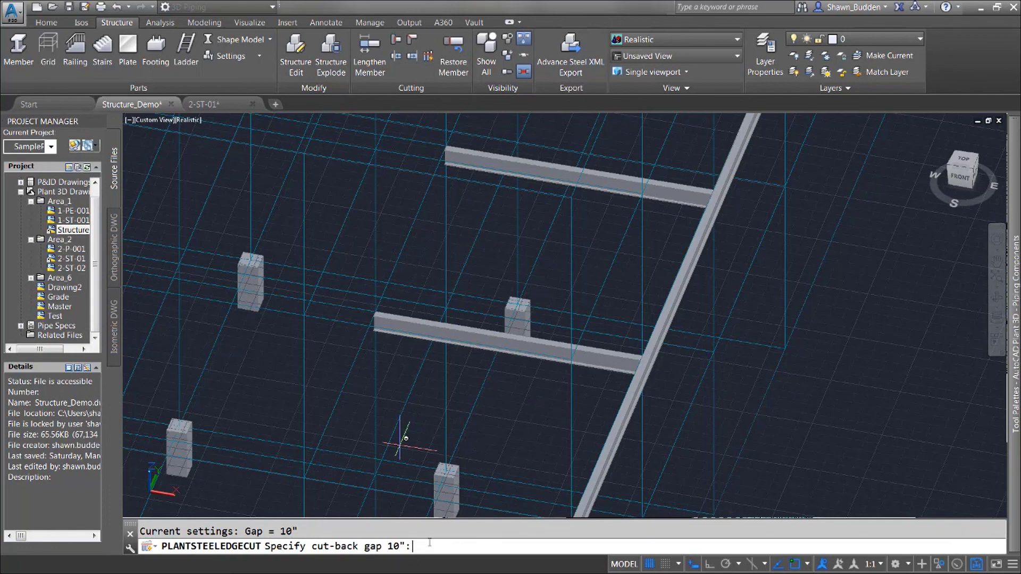
{"action": "type", "text": "24"}
{"action": "key", "text": "Return"}
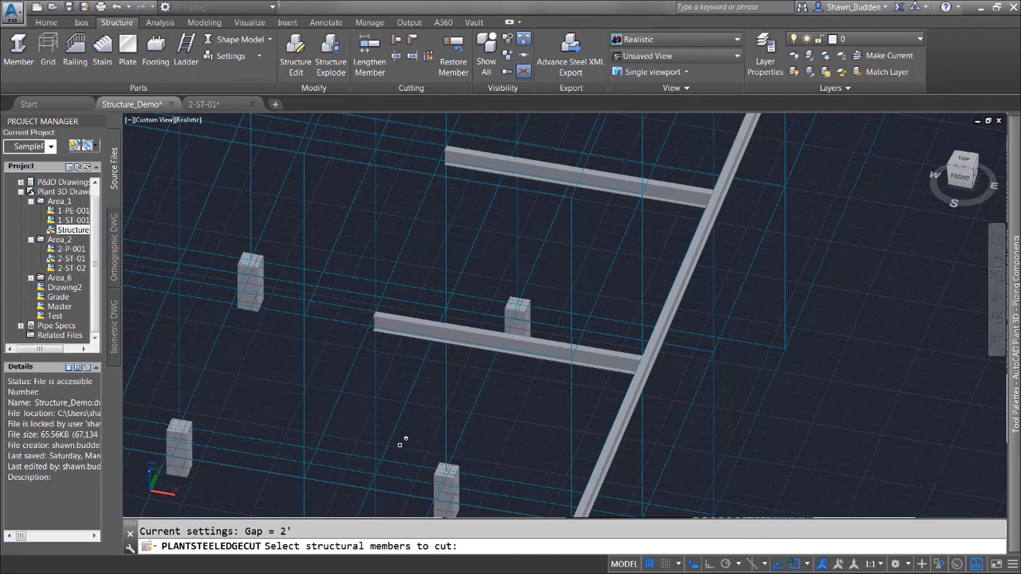
{"action": "mouse_move", "coordinate": [995, 354]}
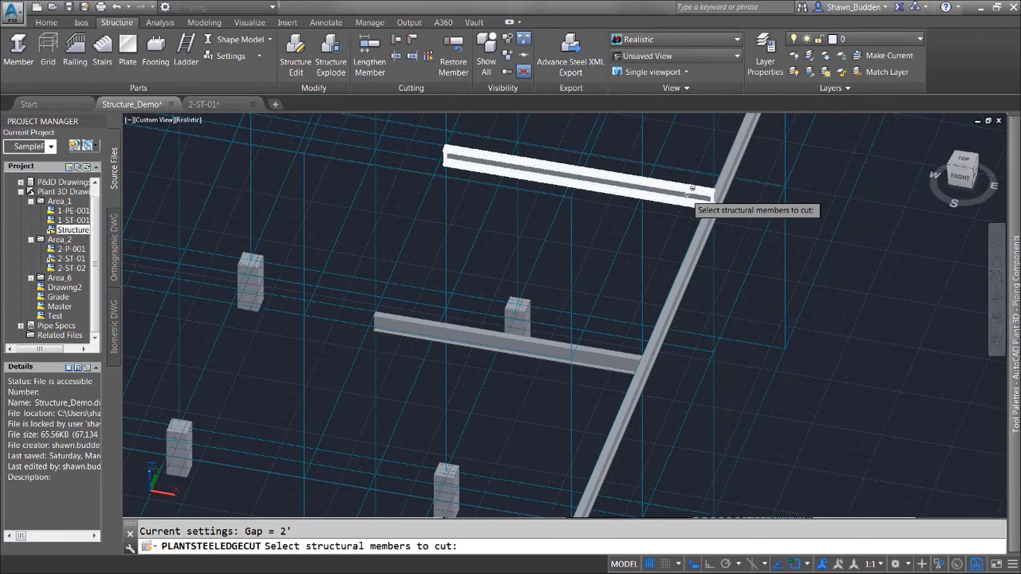
{"action": "left_click", "coordinate": [681, 185]}
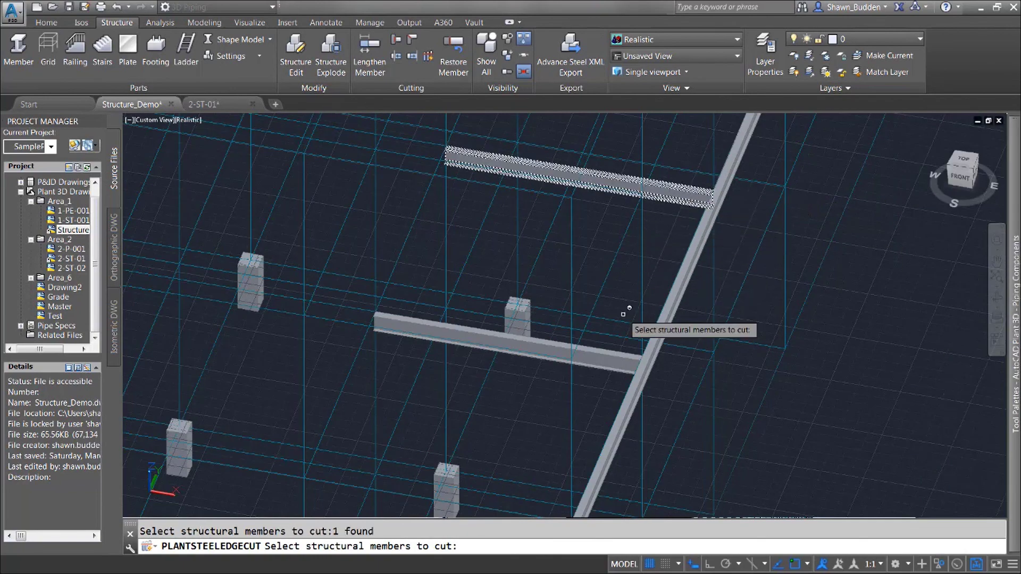
{"action": "left_click", "coordinate": [617, 347]}
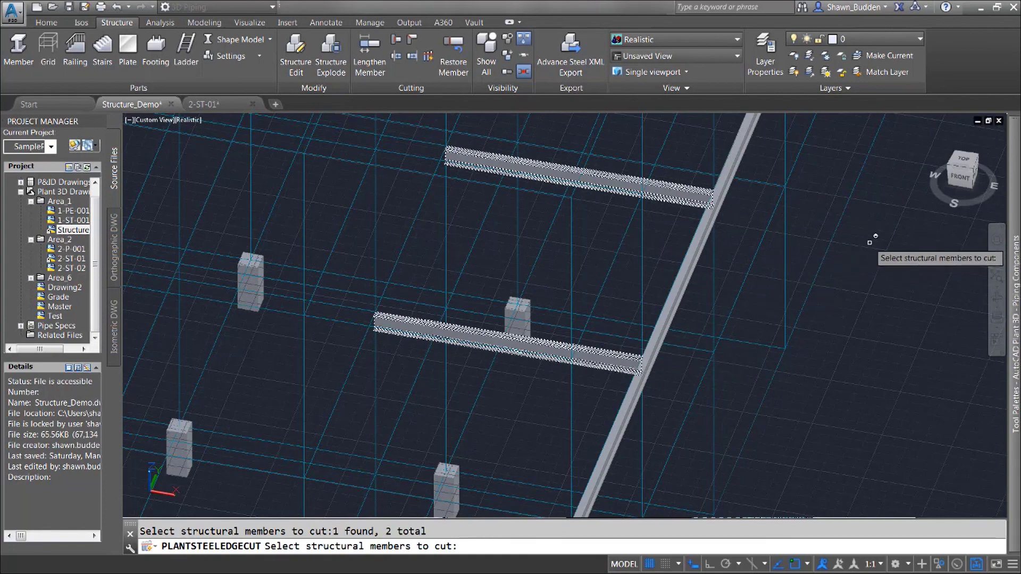
{"action": "key", "text": "Return"}
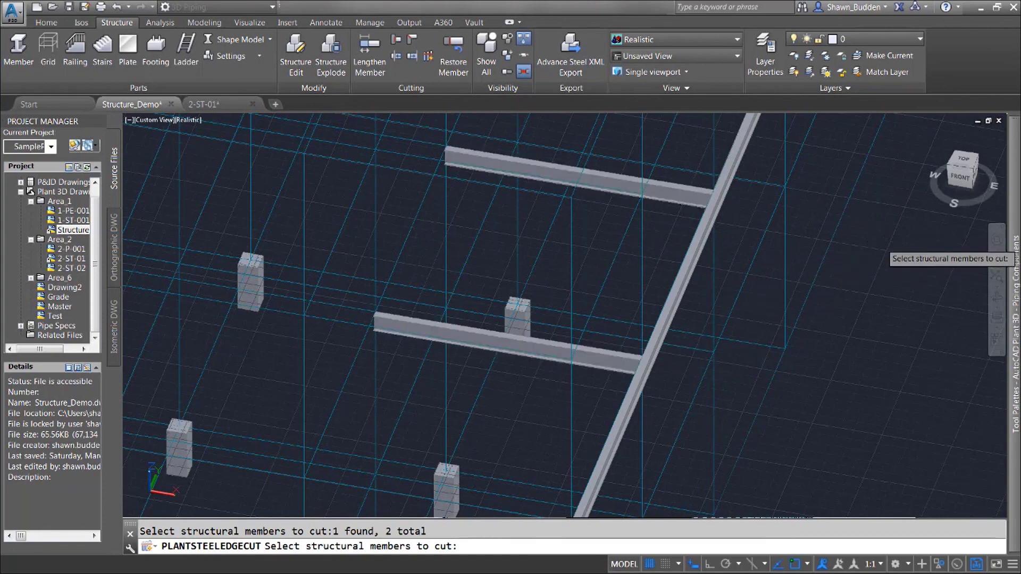